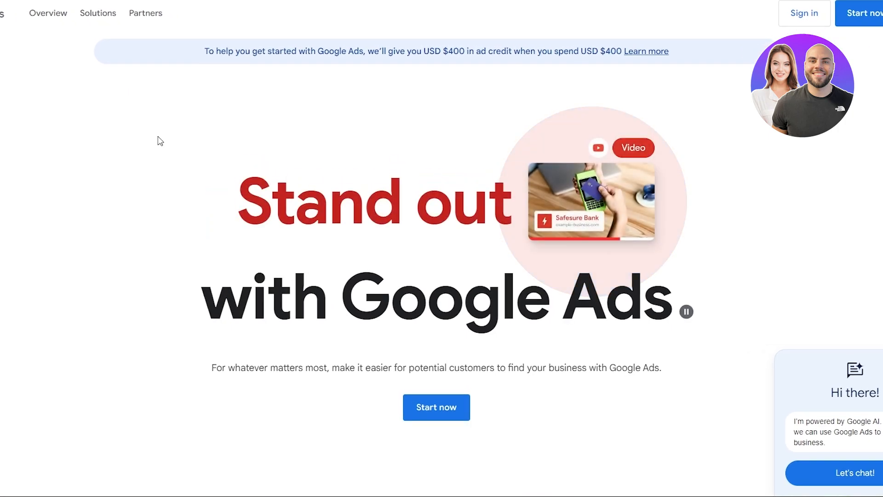
- Look through the Google Ads landing page, including its ad formats and business goals
scroll(171, 165, down, 8)
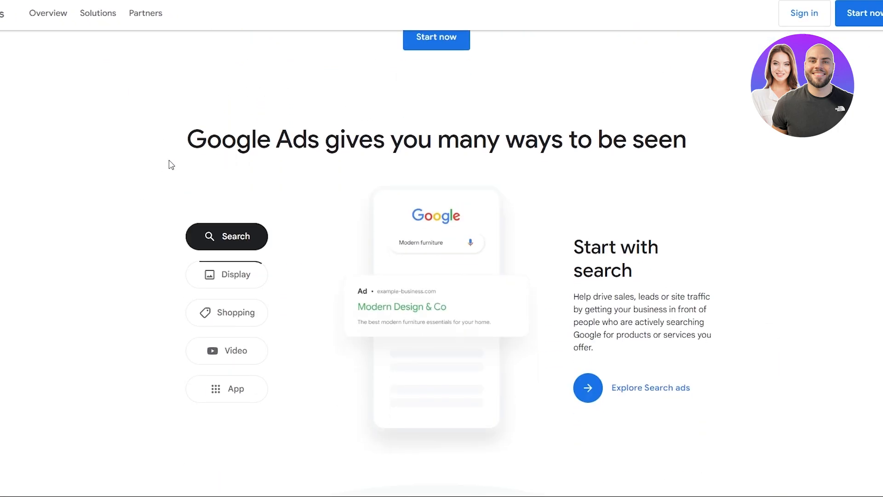
scroll(166, 162, up, 5)
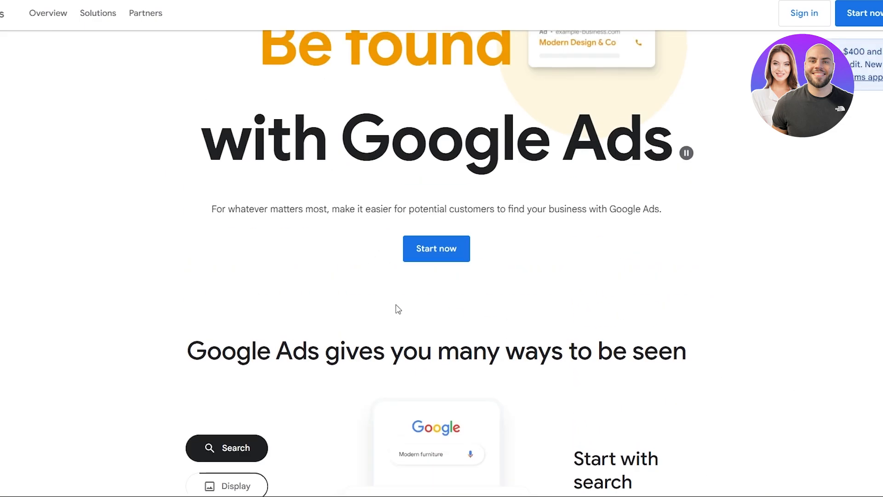
scroll(523, 296, down, 5)
scroll(522, 295, down, 3)
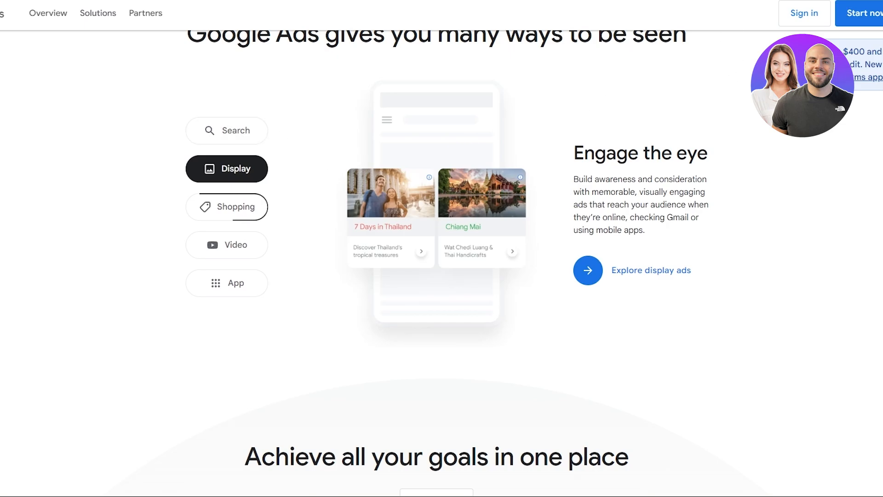
scroll(526, 170, down, 8)
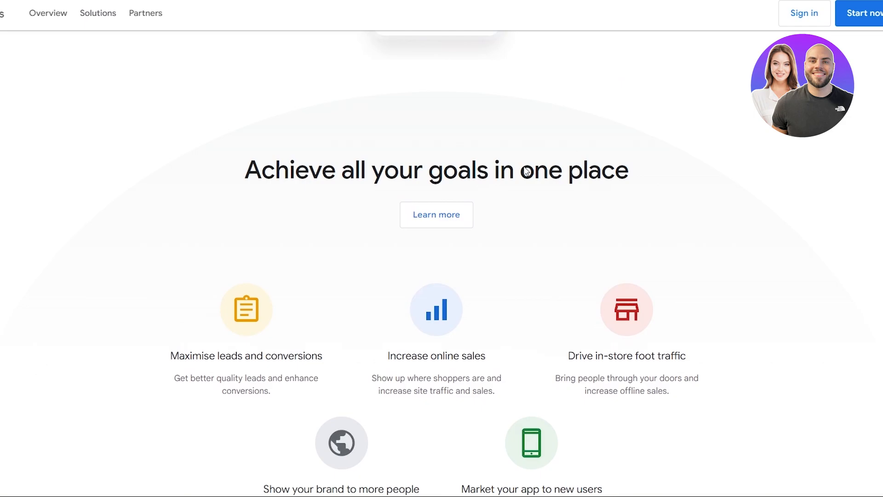
scroll(525, 170, down, 3)
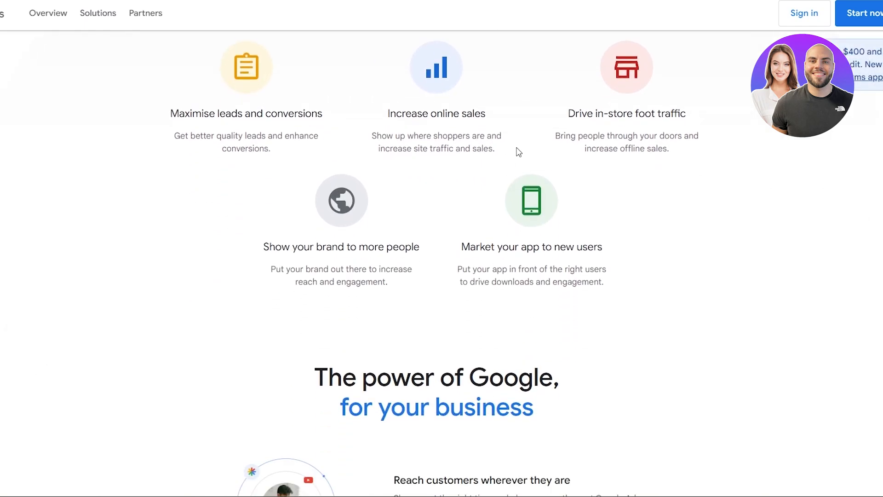
scroll(518, 152, down, 2)
scroll(553, 355, up, 15)
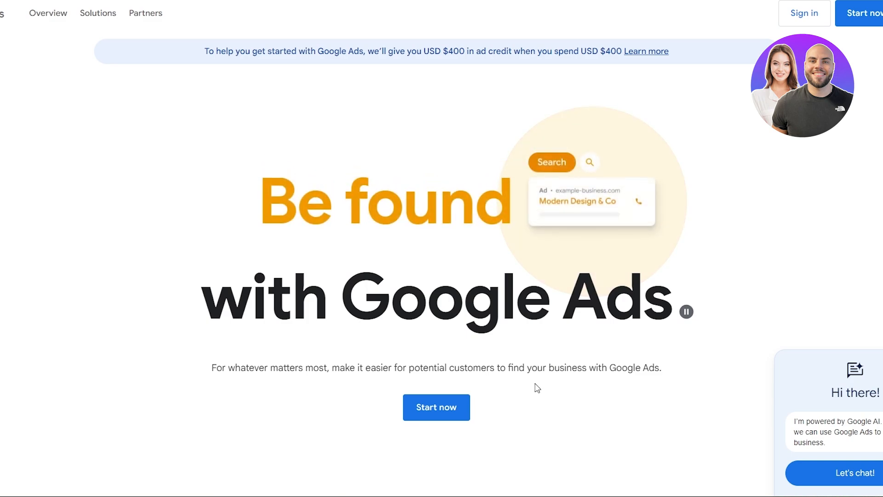
- Create a new Google Ads account, review the introductory setup outline and begin the first campaign
click(453, 416)
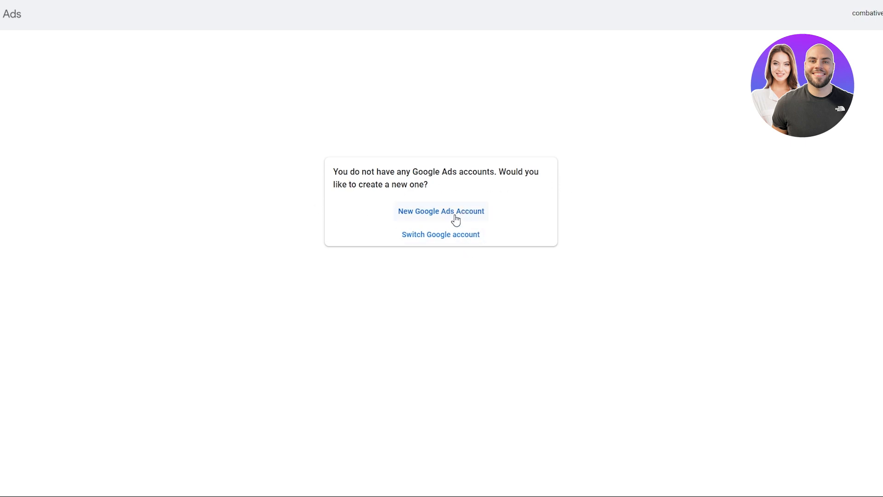
click(432, 220)
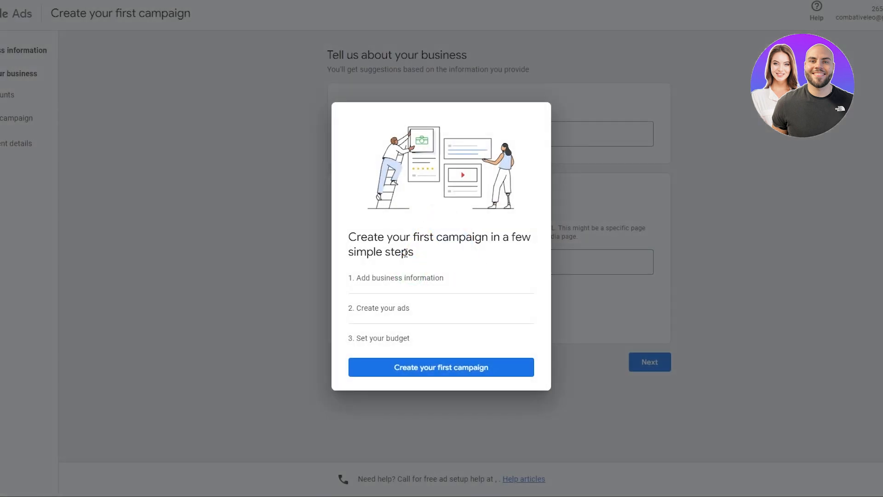
drag(371, 278, 453, 273)
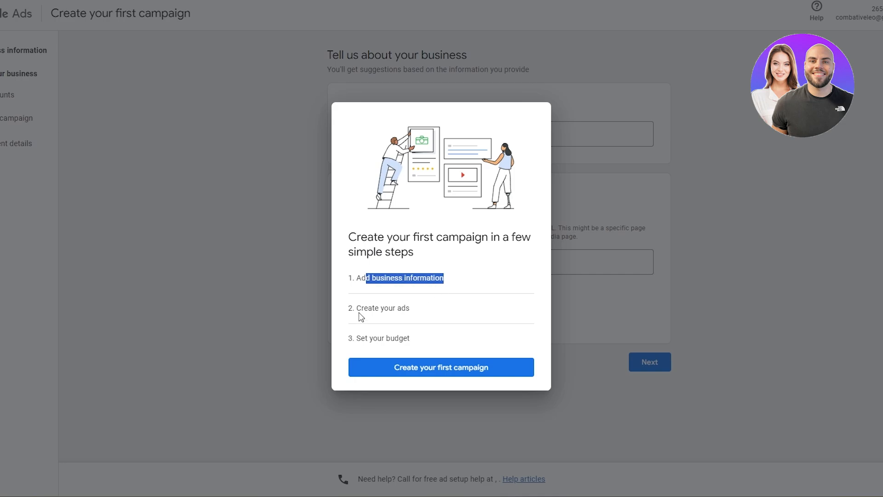
drag(366, 252, 454, 262)
drag(361, 308, 415, 309)
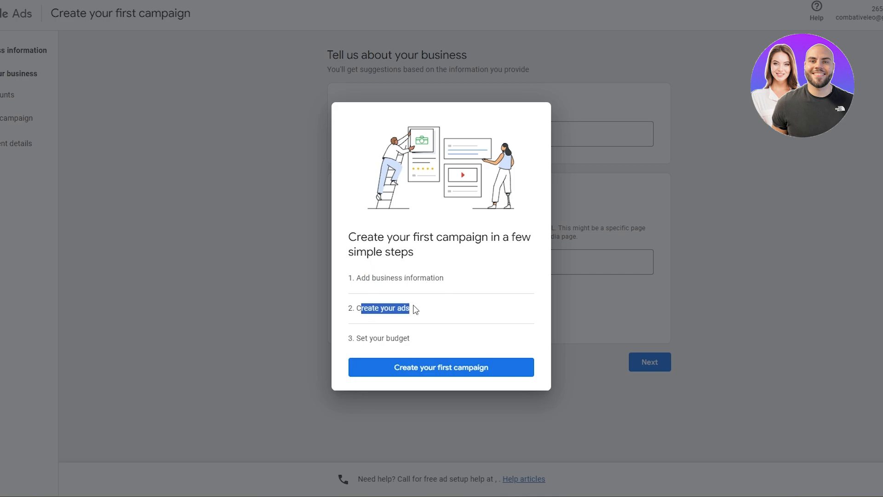
drag(381, 338, 429, 338)
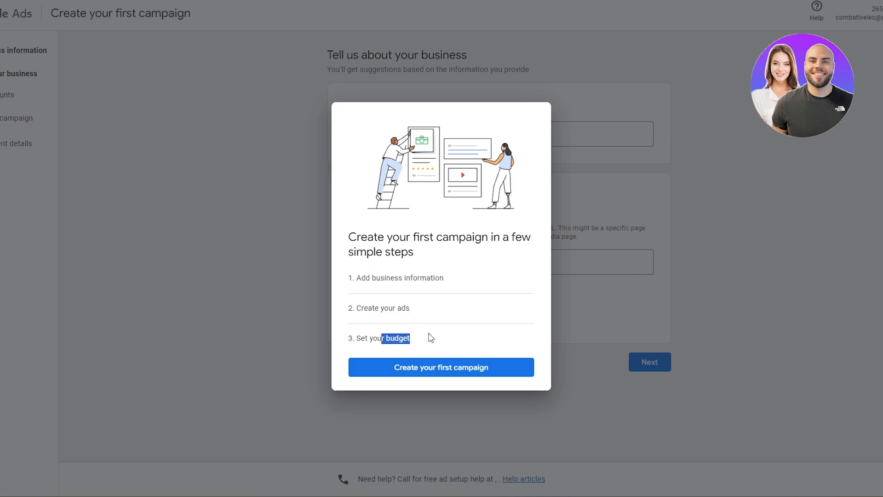
click(465, 375)
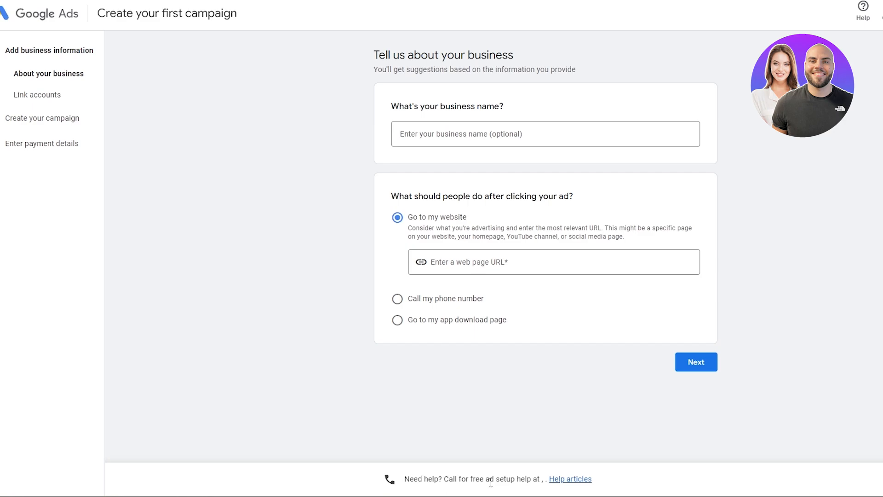
- Examine the campaign setup stages and the website, phone call and app download options for what people do after clicking the ad
click(429, 299)
click(424, 322)
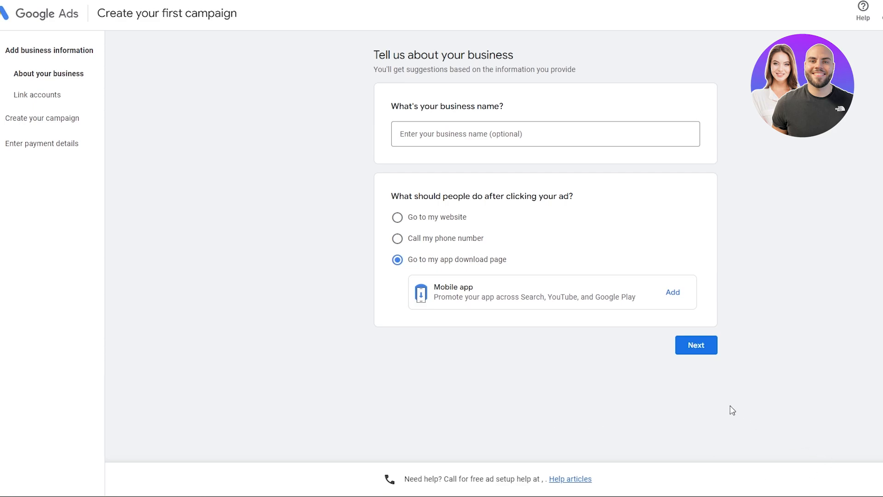
click(408, 216)
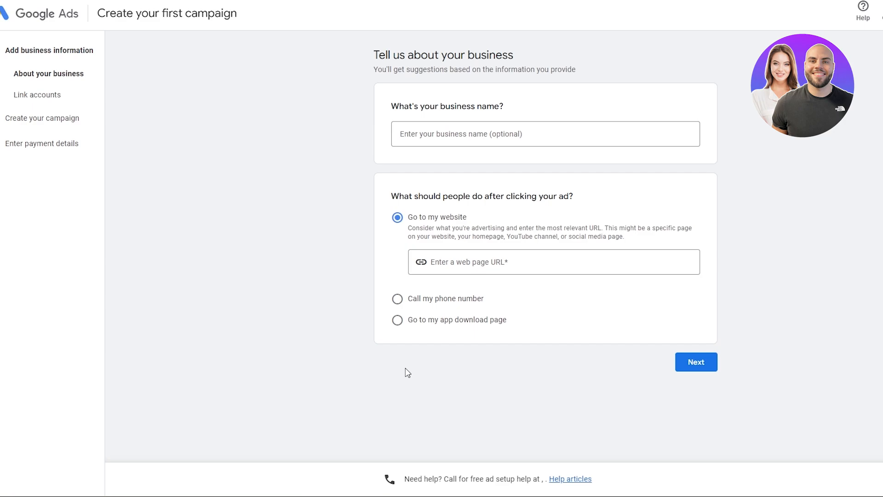
drag(25, 50, 78, 79)
click(14, 84)
mouse_move(18, 95)
mouse_down()
mouse_move(49, 95)
mouse_move(54, 141)
mouse_up()
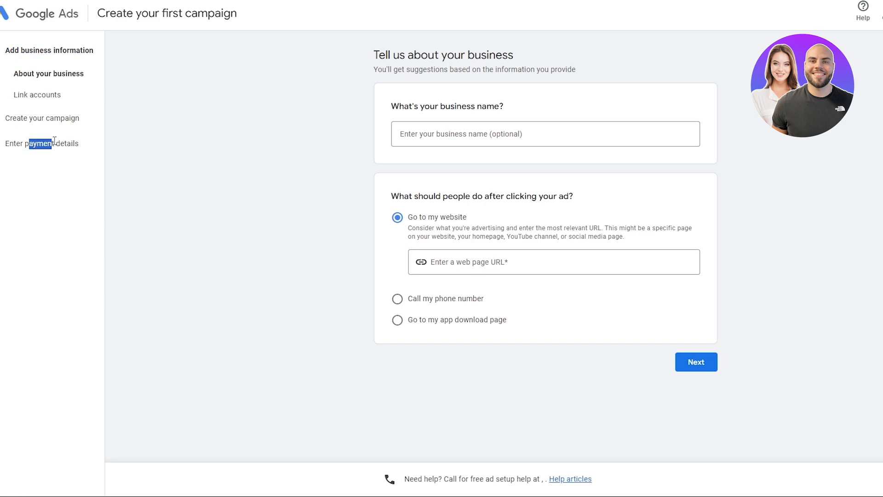
click(225, 156)
drag(399, 107, 467, 107)
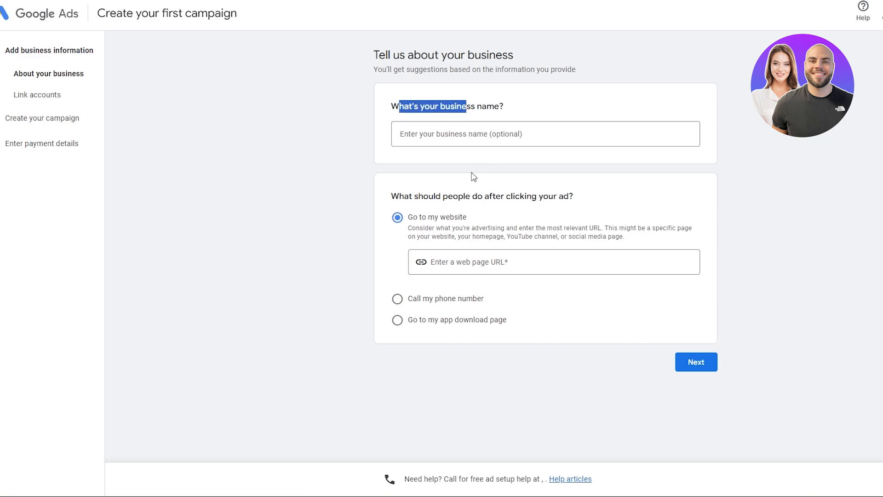
drag(417, 218, 466, 218)
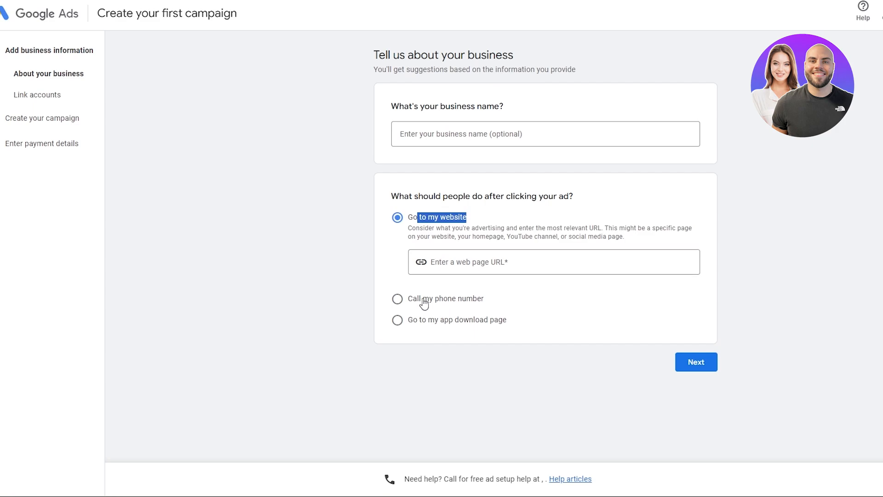
drag(423, 298, 452, 298)
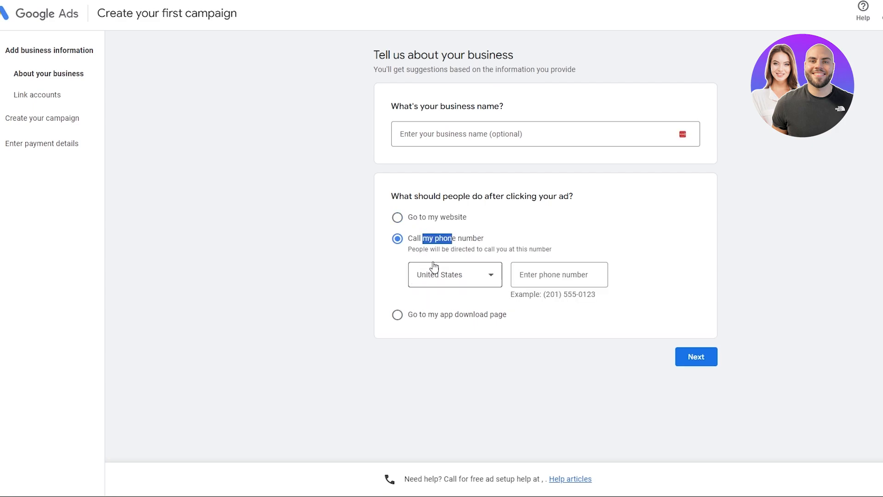
click(436, 316)
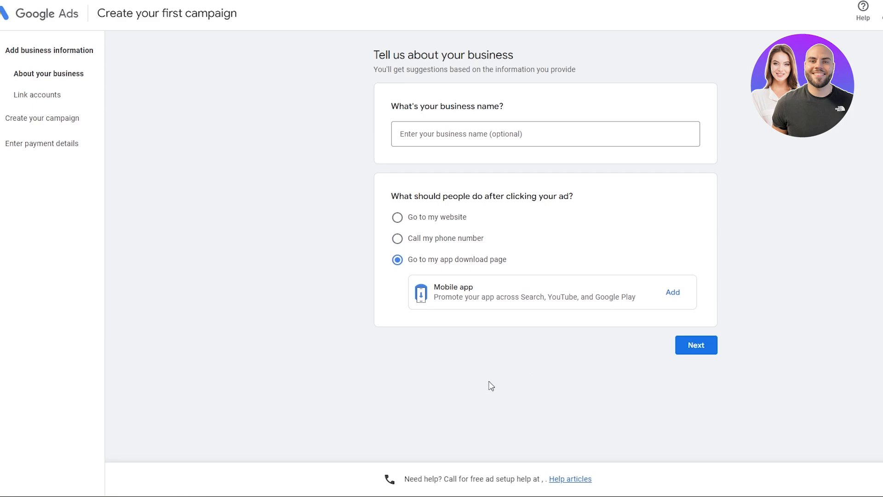
click(455, 217)
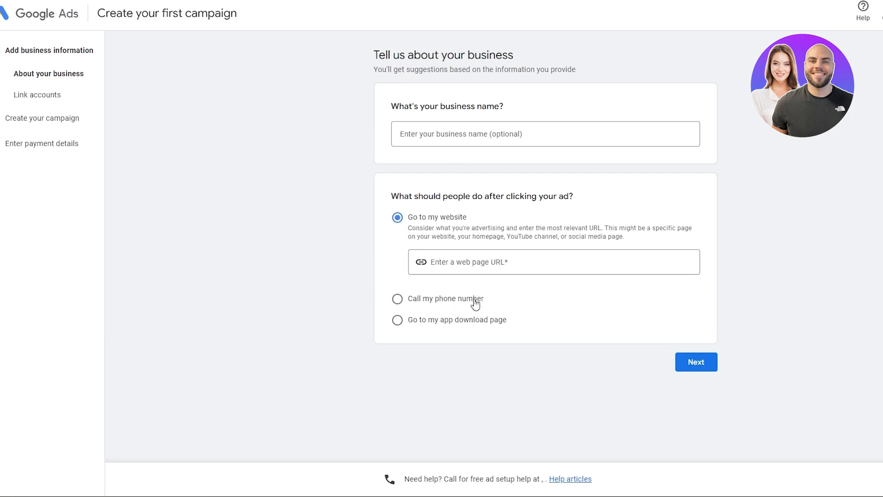
click(502, 133)
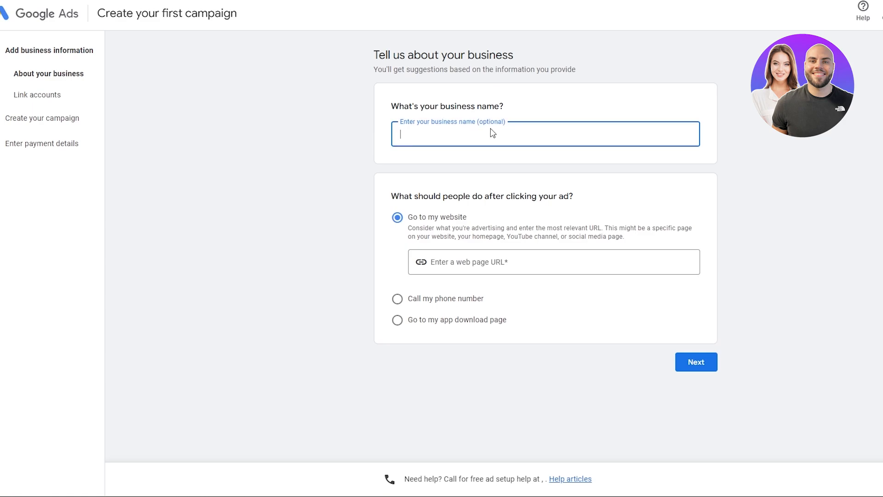
text(Urban Threads)
double_click(430, 131)
click(479, 258)
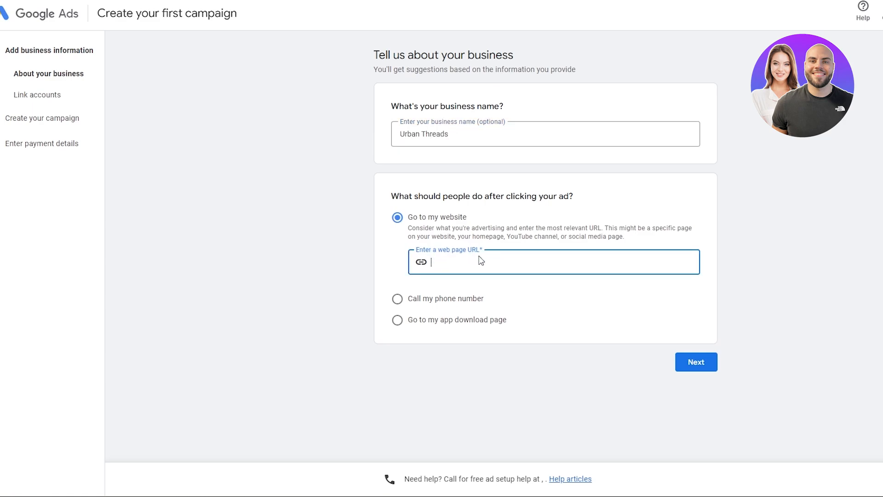
text(https://37e632-bf.myshopify.com/)
click(625, 345)
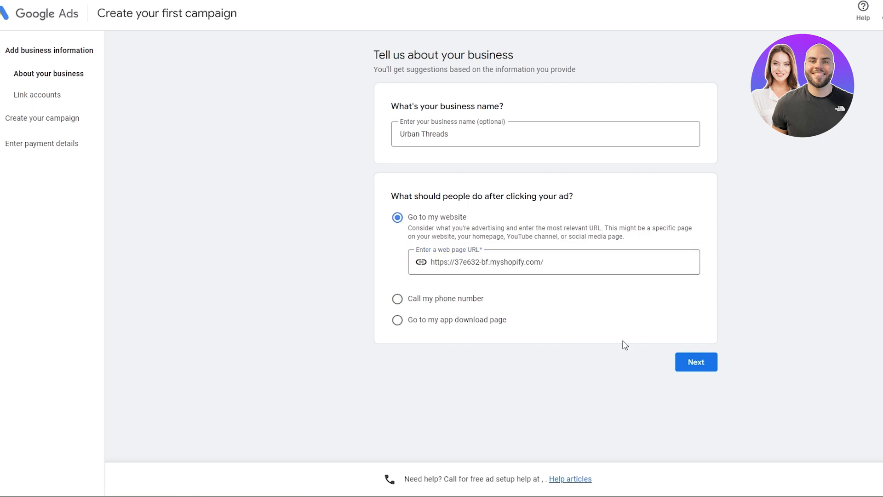
click(696, 362)
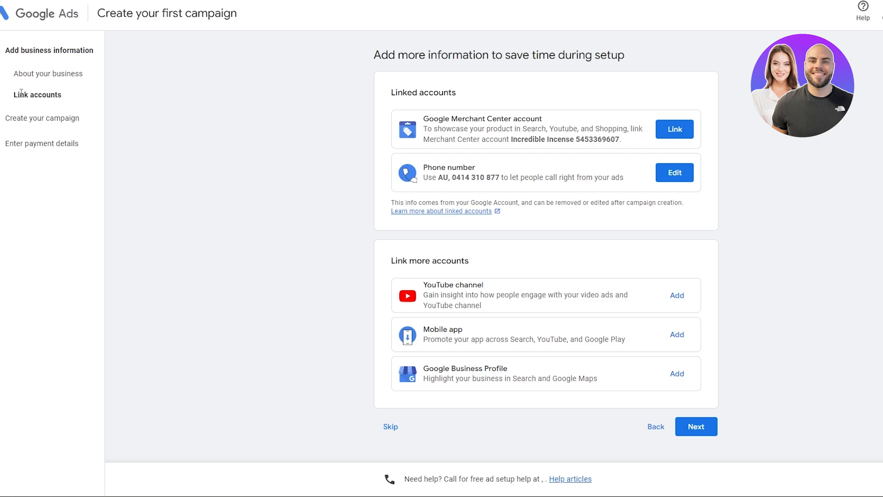
- Review the account linking options and start linking the Incredible Incense Merchant Center account, continuing past its identification stage
drag(20, 93, 68, 109)
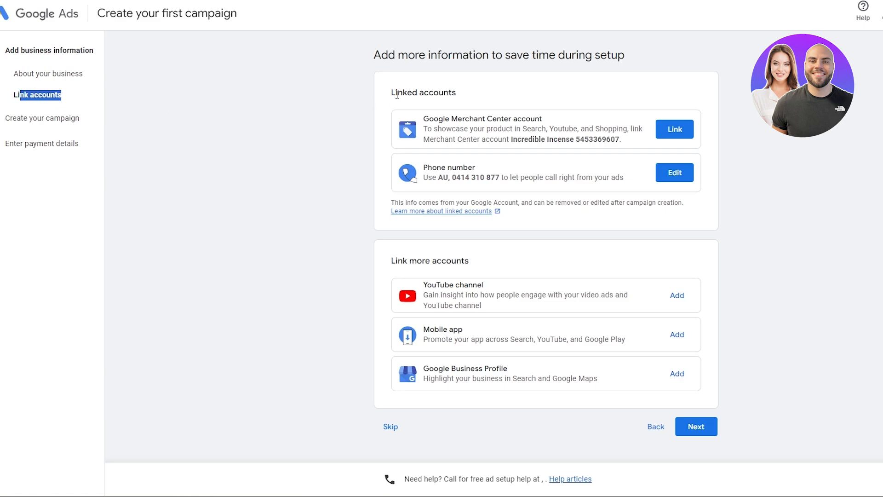
mouse_move(397, 95)
mouse_down()
mouse_move(452, 94)
mouse_move(453, 103)
mouse_up()
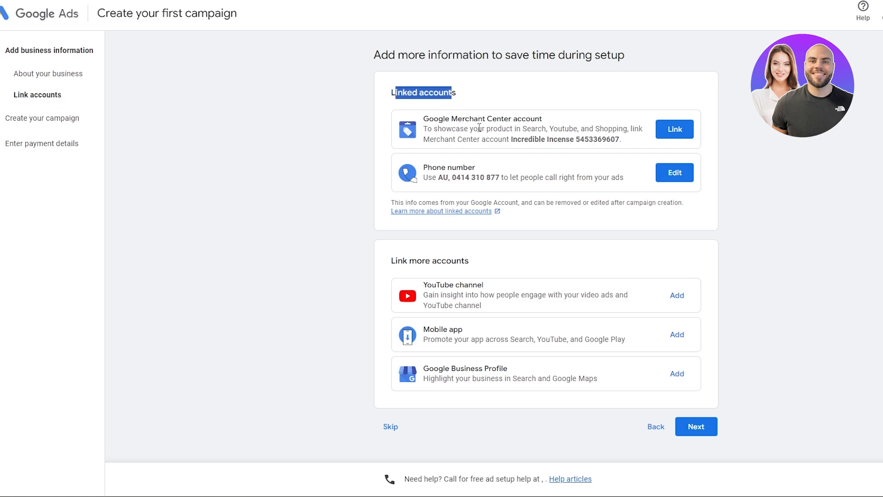
drag(437, 168, 464, 165)
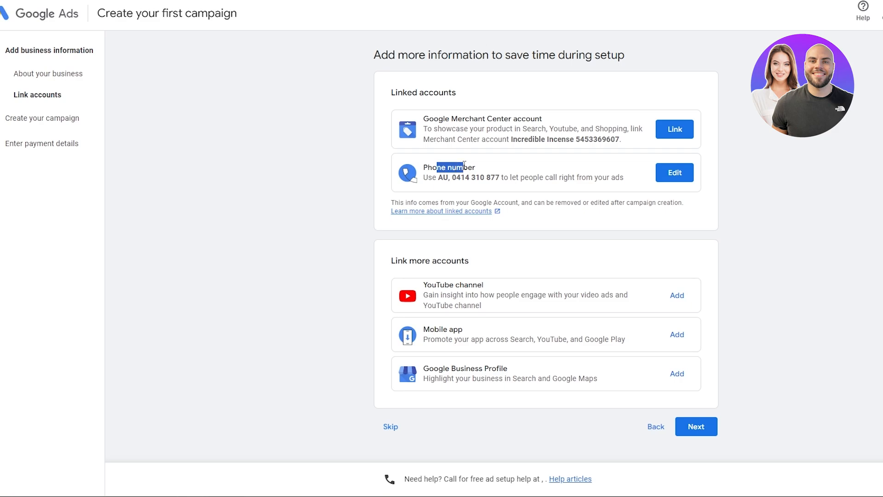
drag(403, 260, 476, 272)
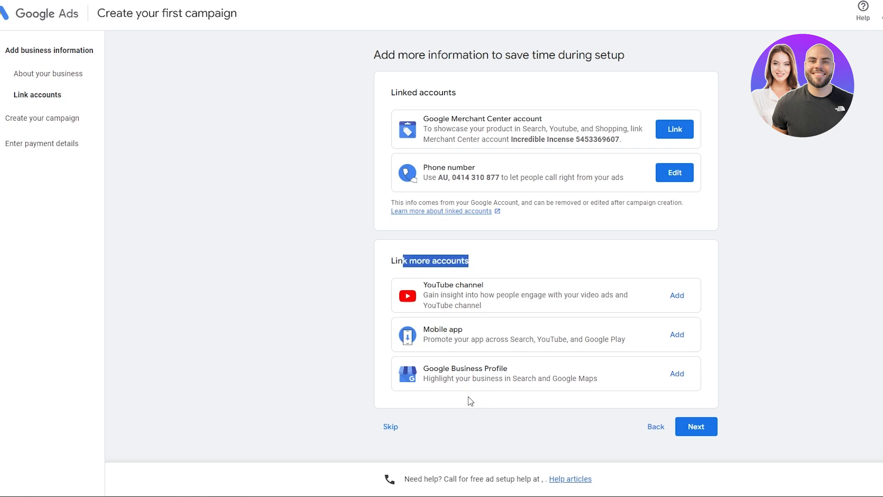
drag(461, 370, 480, 379)
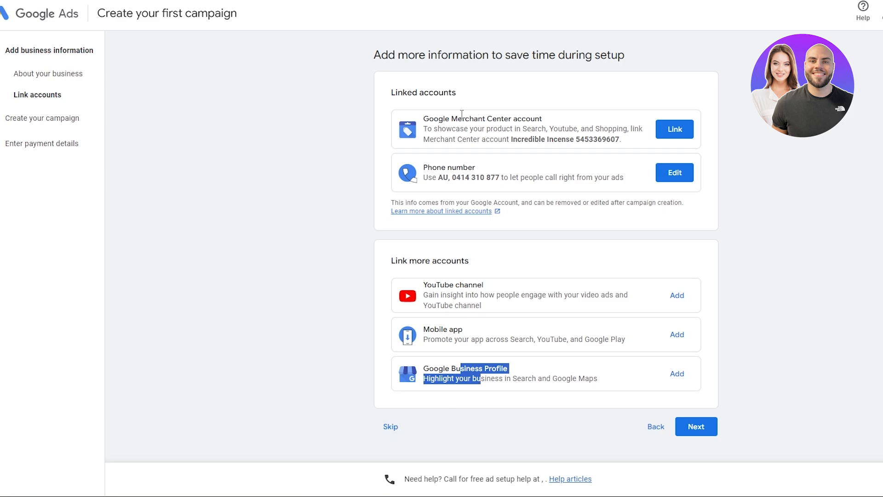
drag(462, 117, 487, 120)
click(480, 135)
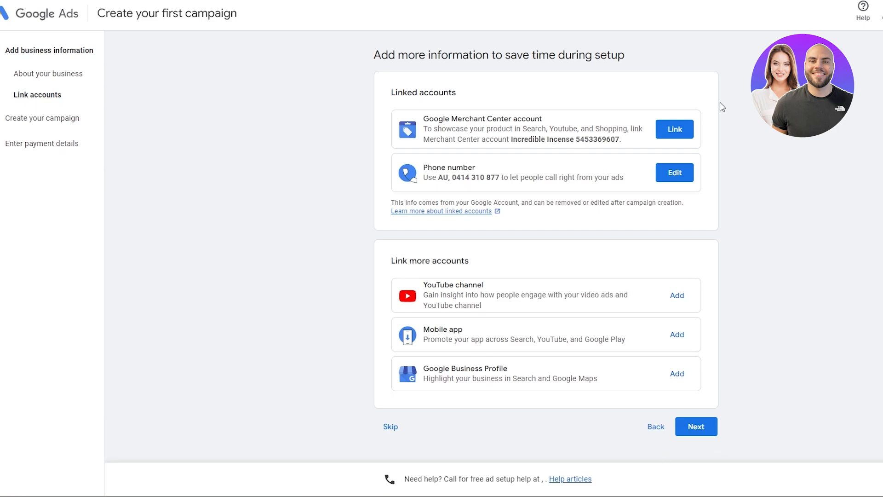
click(667, 134)
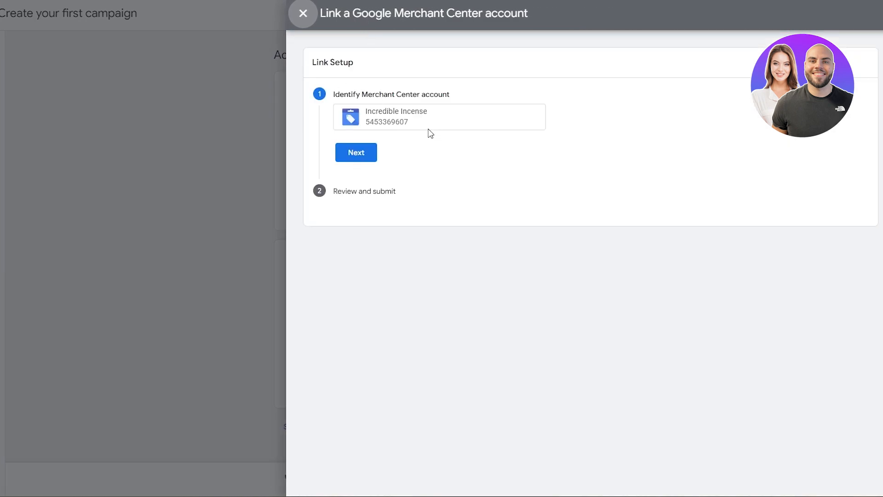
click(357, 154)
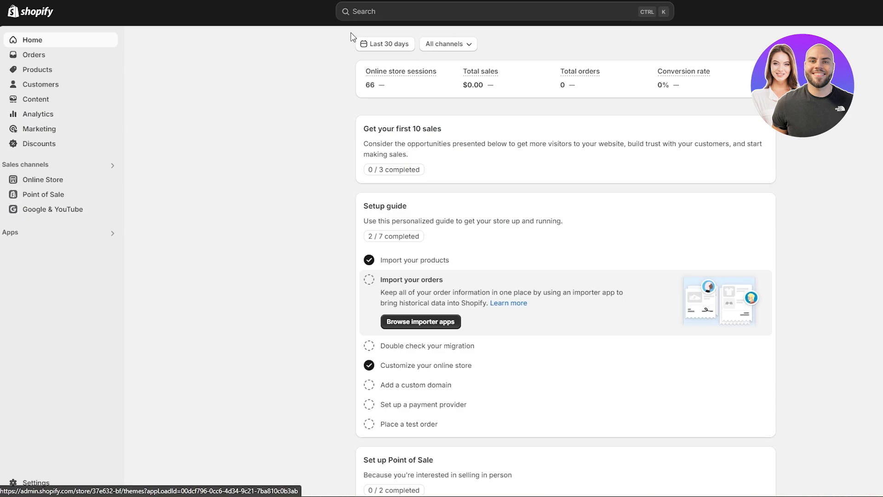
- Switch to the Shopify admin and open the Shopify App Store by way of the recommended apps
click(112, 233)
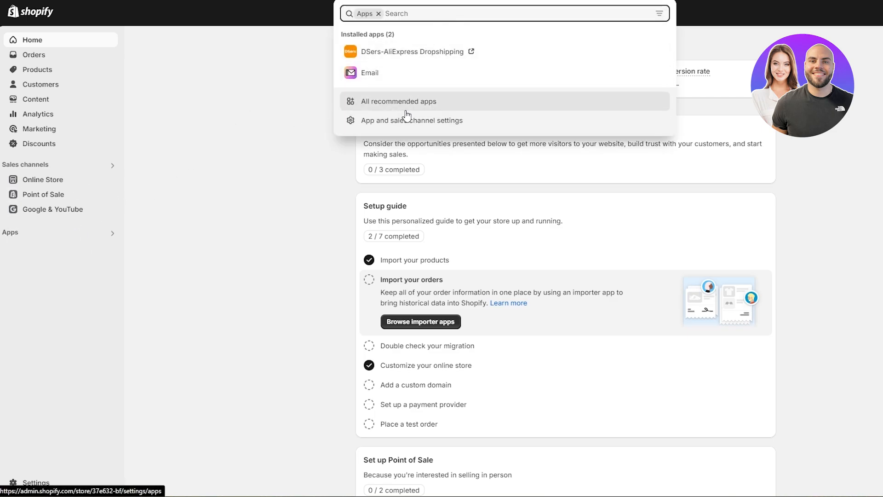
click(433, 169)
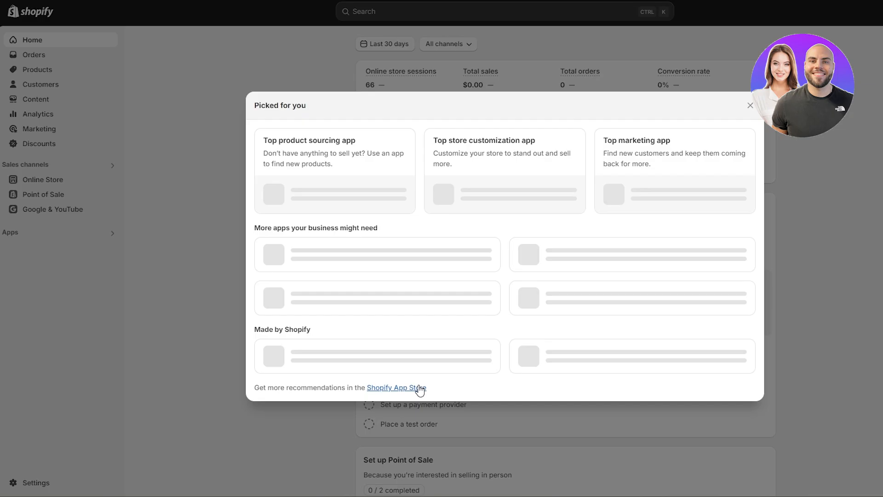
click(418, 388)
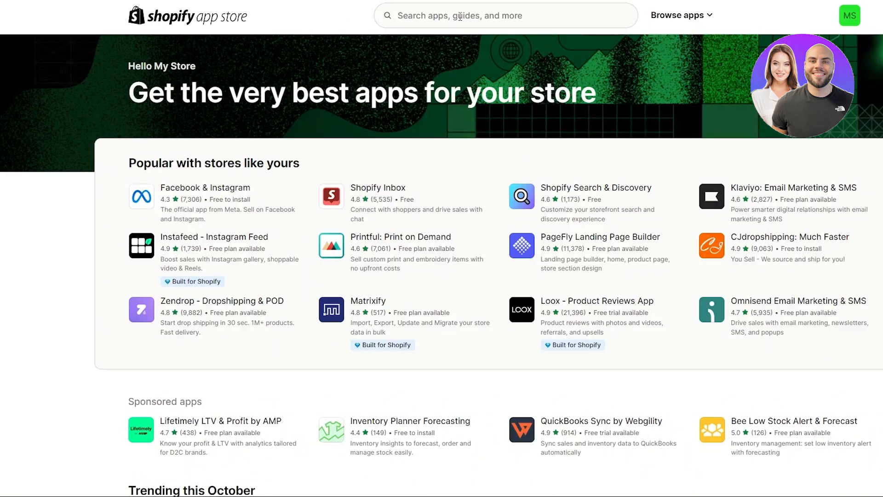
- Search the Shopify App Store for "google" and open the Google & YouTube app's listing
click(403, 16)
text(google)
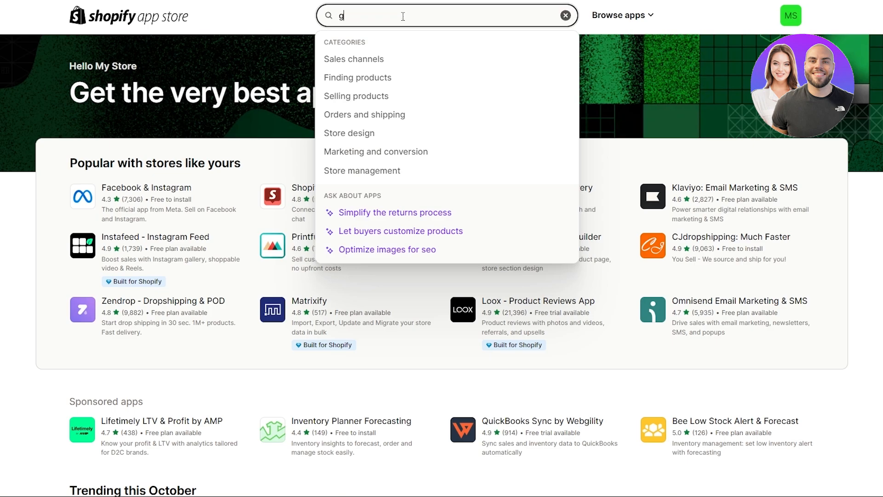
key(Return)
click(142, 205)
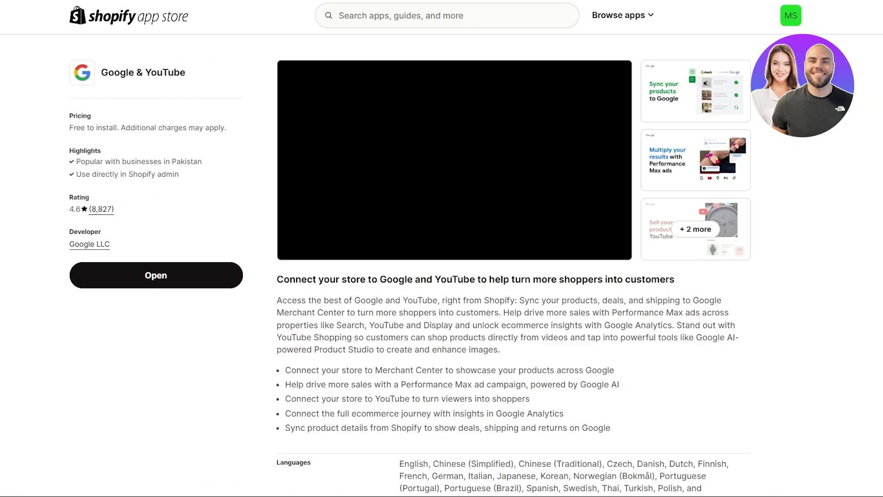
- Return to the Shopify admin and open the Google & YouTube sales channel's app setup
key(ctrl+shift+Tab)
click(94, 249)
click(13, 211)
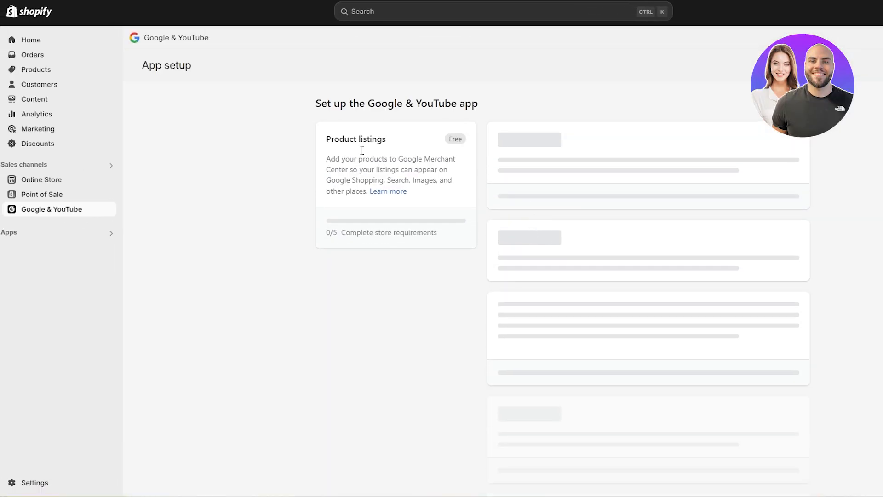
- Examine the Google & YouTube setup for the connected Google account, Ads conversion measurement, Google Analytics 4, store requirements and Merchant Center account
scroll(741, 245, down, 2)
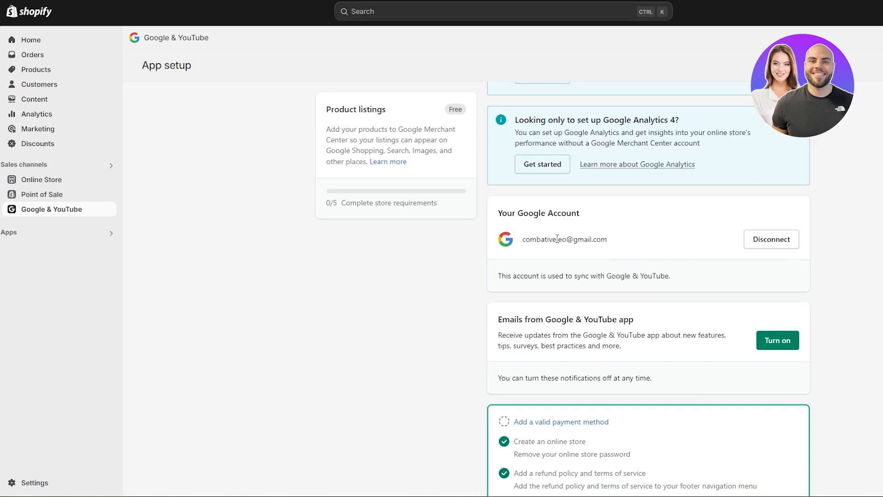
drag(530, 239, 590, 239)
scroll(587, 238, up, 2)
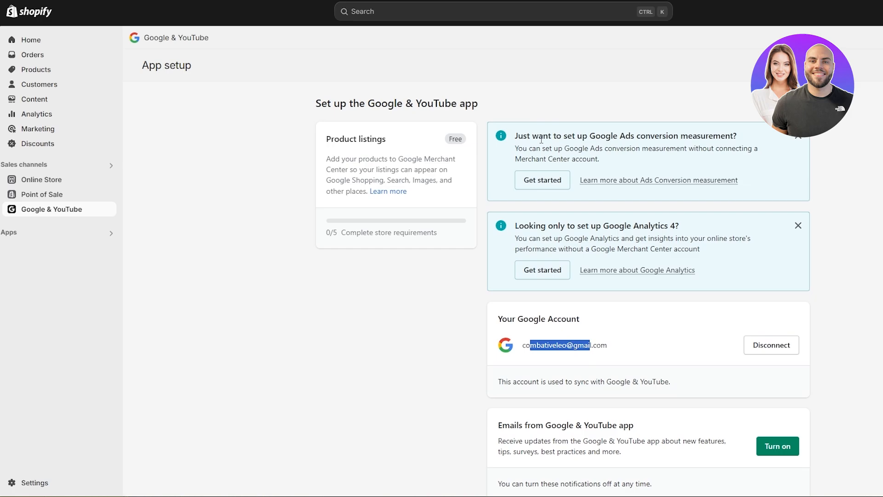
drag(540, 135, 725, 136)
click(583, 149)
drag(583, 149, 666, 150)
drag(541, 226, 656, 224)
scroll(600, 234, down, 10)
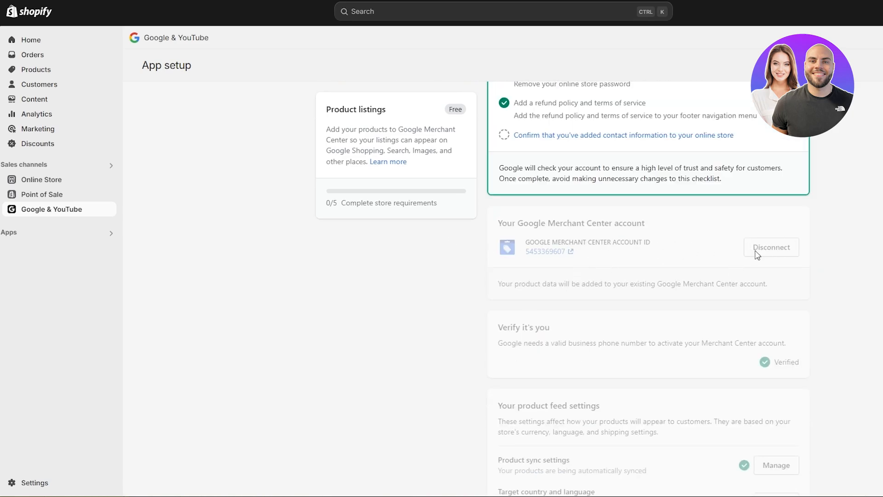
scroll(607, 317, down, 5)
scroll(599, 312, up, 5)
scroll(601, 294, up, 6)
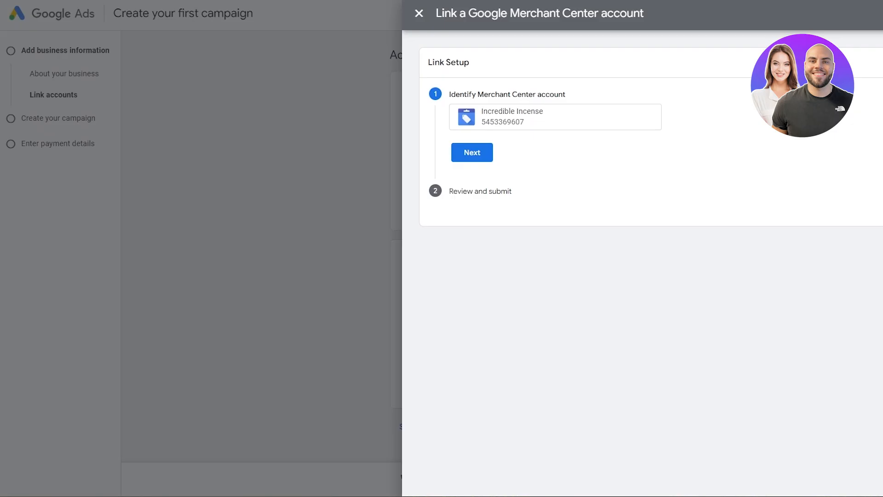
- Back in Google Ads, submit the link to the Incredible Incense Merchant Center account and return to the linked accounts
click(470, 158)
click(488, 449)
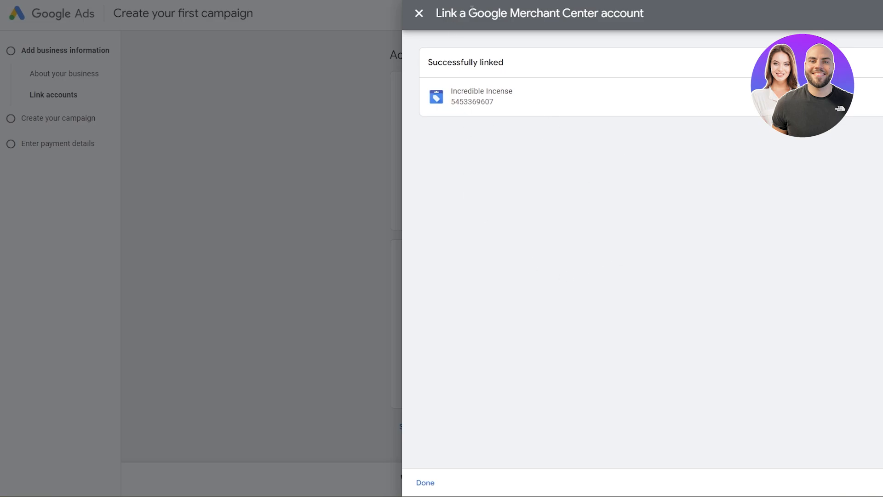
drag(471, 8, 697, 14)
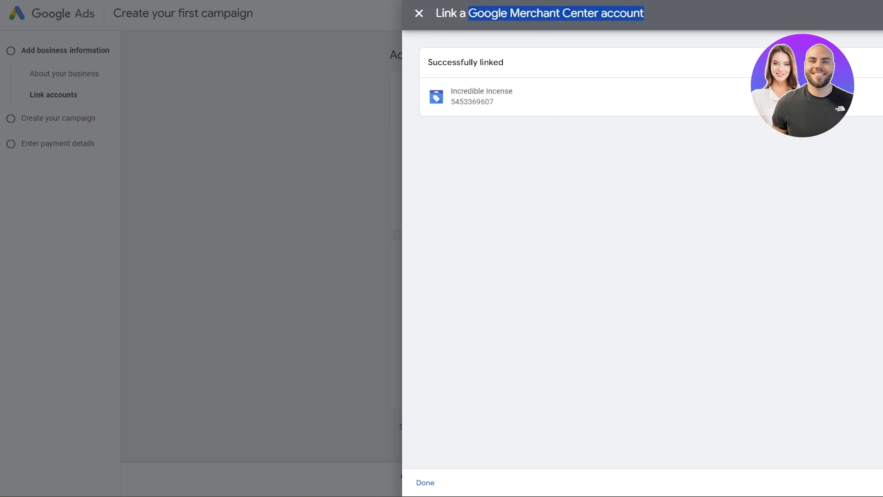
click(417, 17)
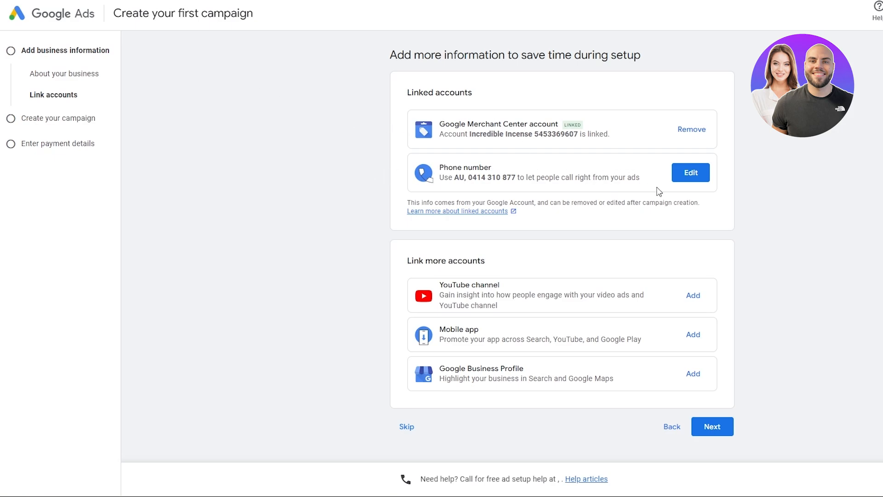
- Check the linked phone number's country and number, keep both as they are, and continue to the campaign goal stage
drag(448, 167, 509, 179)
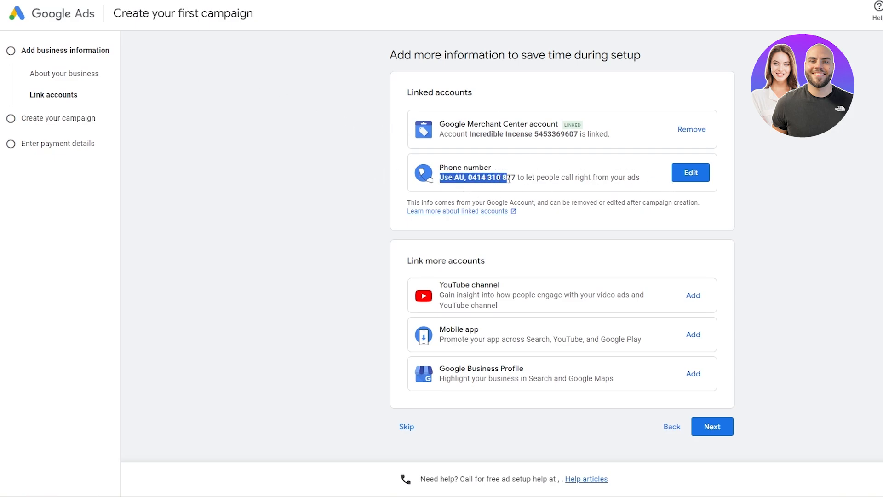
click(482, 179)
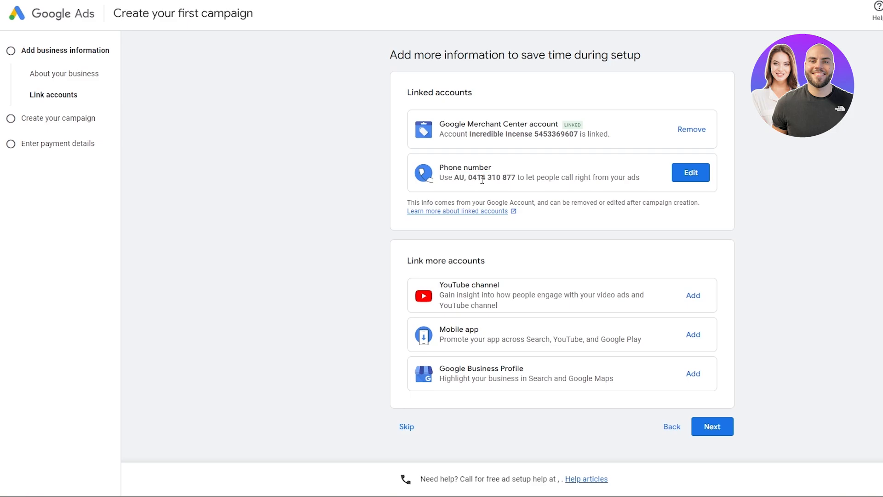
click(692, 175)
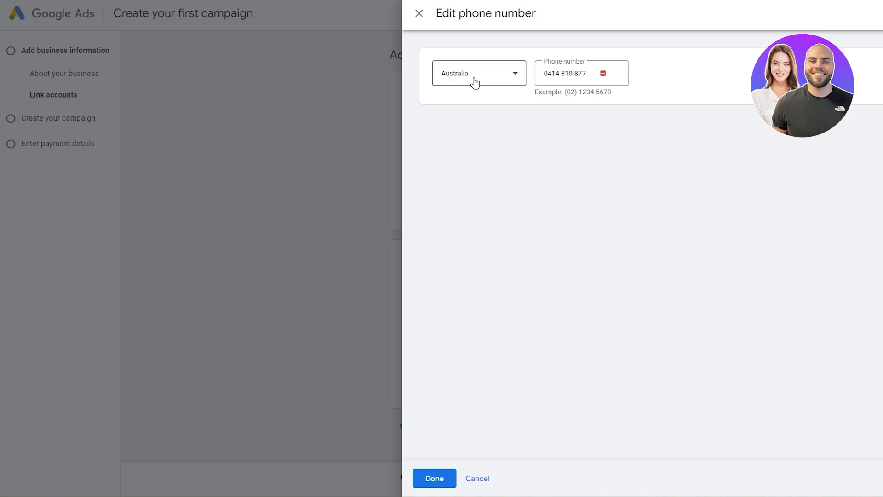
click(432, 478)
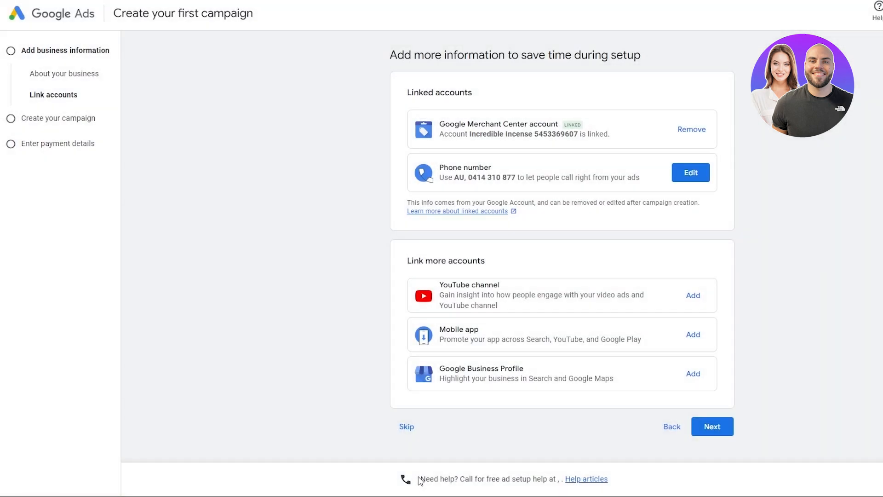
click(730, 423)
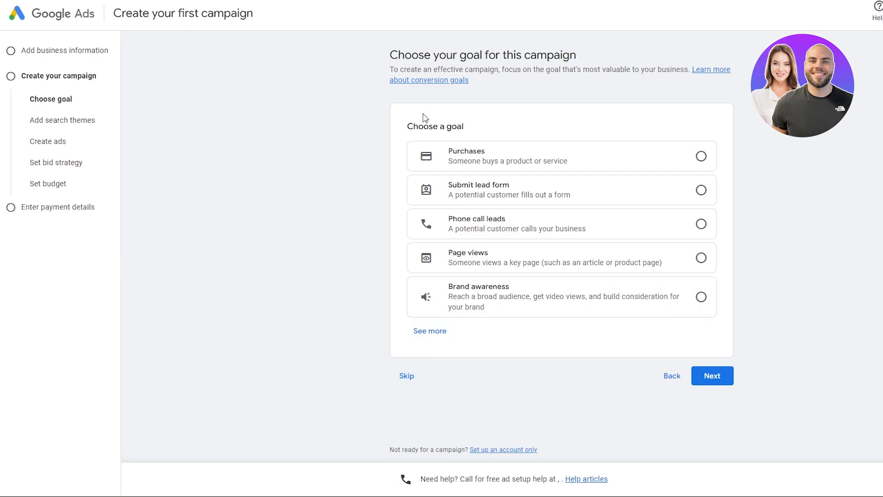
- Examine the available campaign goals, including the additional app promotion, leads and sales options
drag(392, 55, 586, 57)
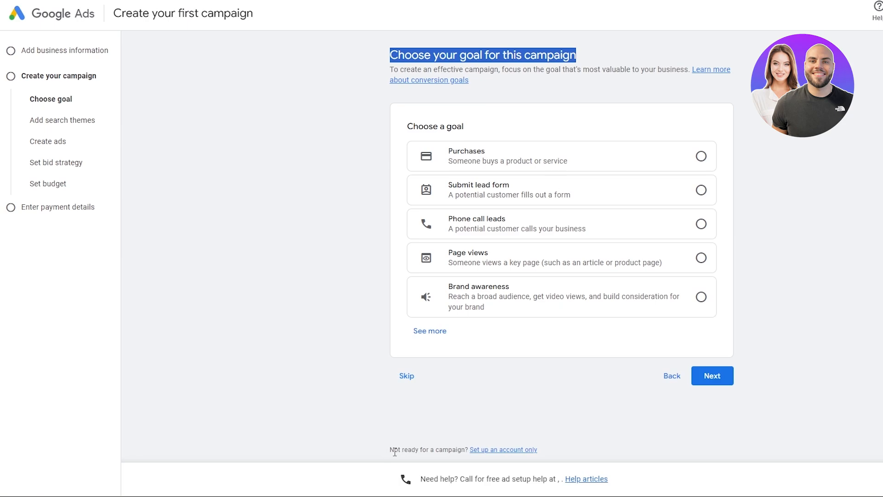
drag(389, 450, 464, 455)
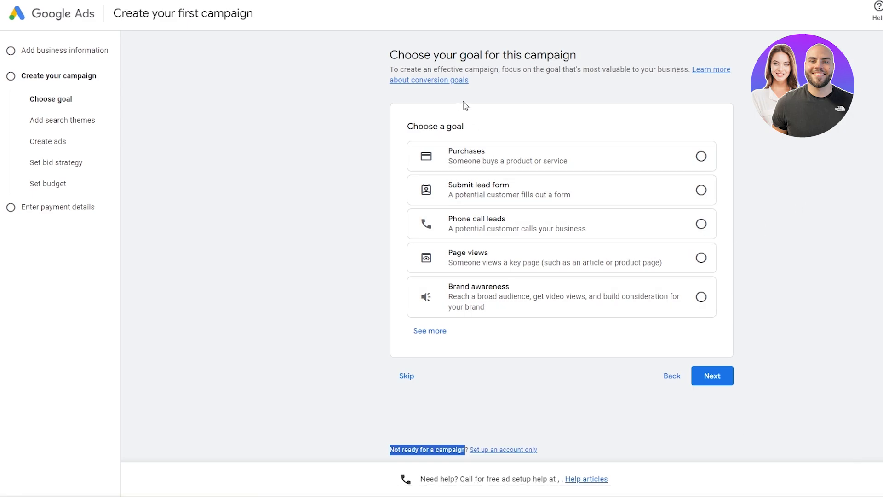
drag(389, 56, 591, 55)
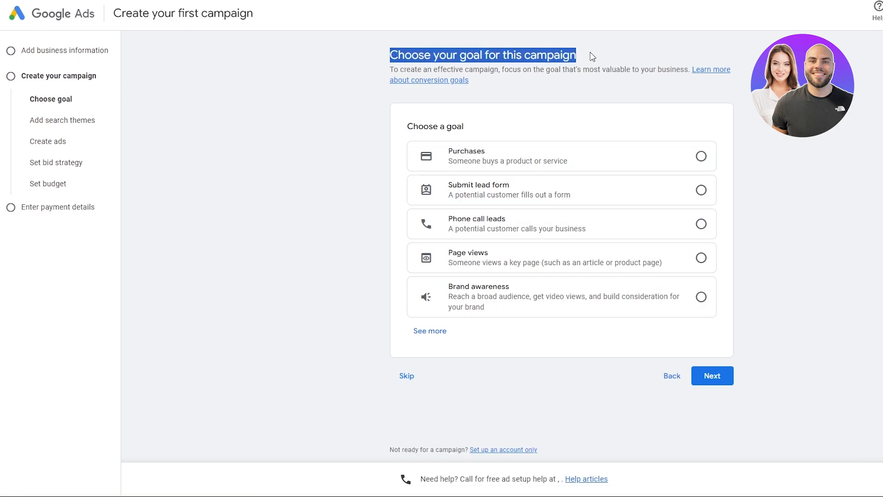
drag(407, 127, 479, 129)
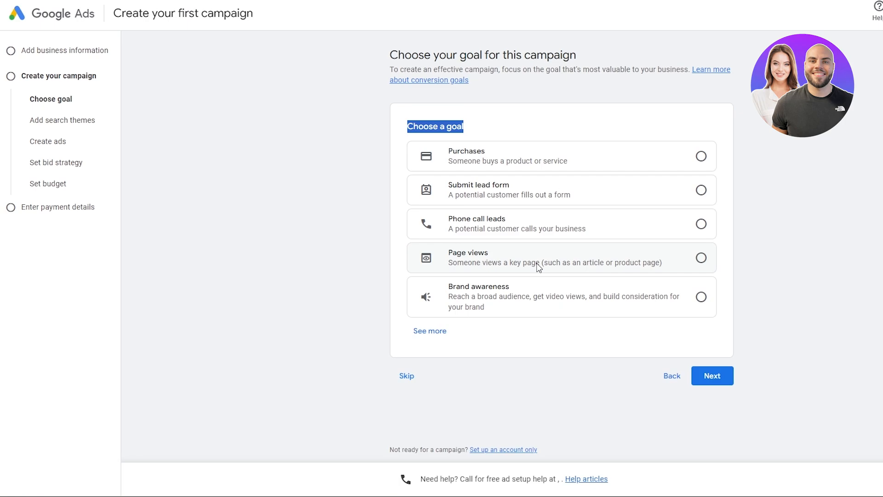
click(430, 331)
scroll(436, 339, down, 10)
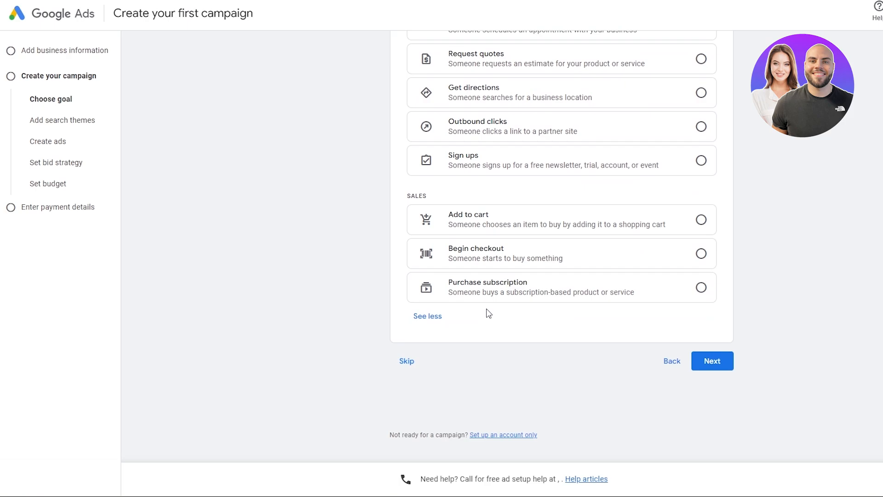
scroll(485, 307, up, 1)
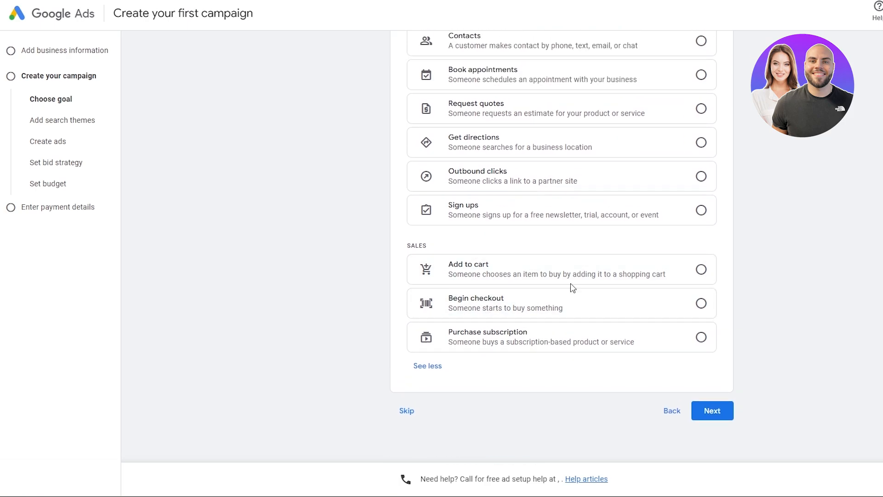
scroll(473, 367, up, 3)
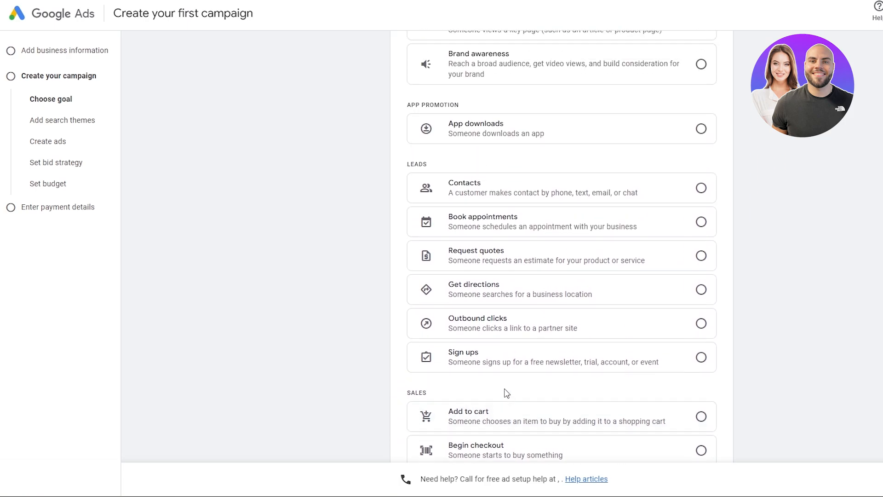
scroll(491, 367, up, 4)
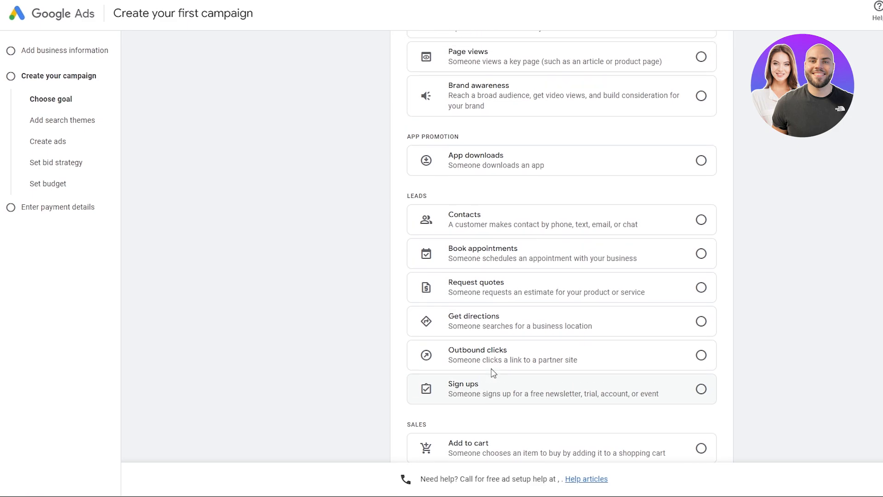
scroll(492, 310, up, 1)
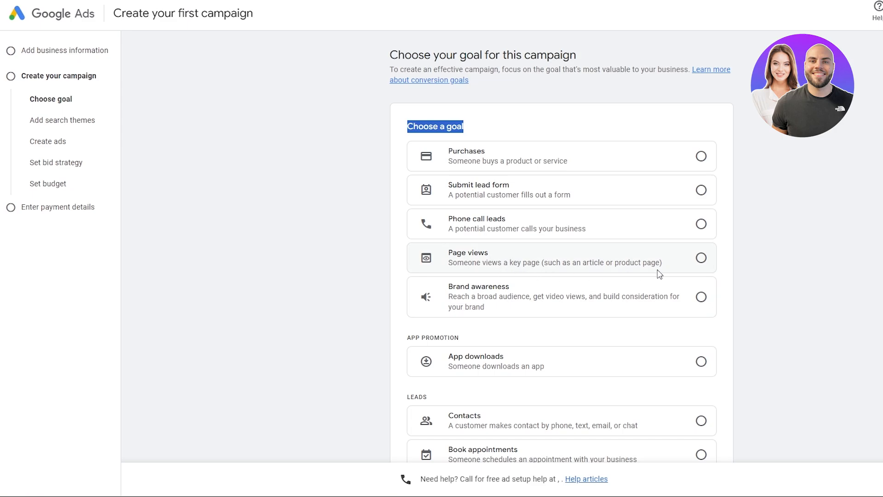
- Choose the Page views goal measured by the page URL 37e632-bf.myshopify.com/ rather than by manual code, and try to continue
click(578, 262)
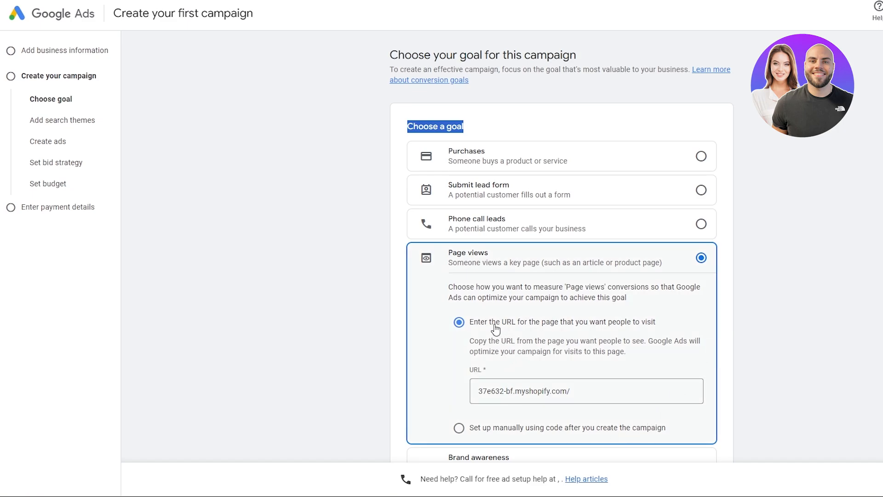
scroll(645, 331, down, 1)
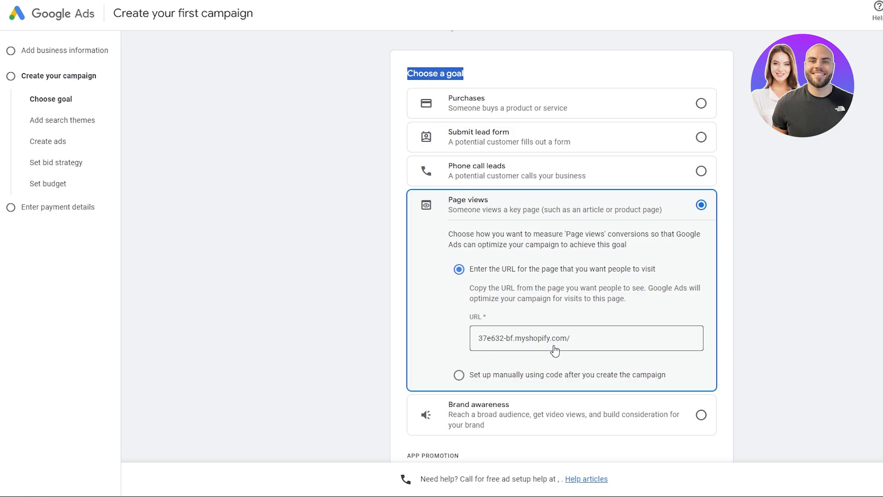
click(476, 374)
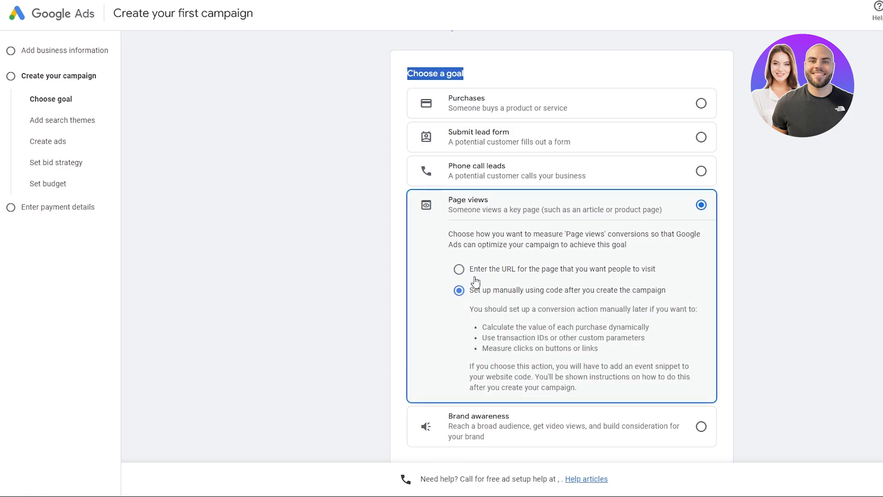
click(511, 271)
scroll(509, 341, down, 5)
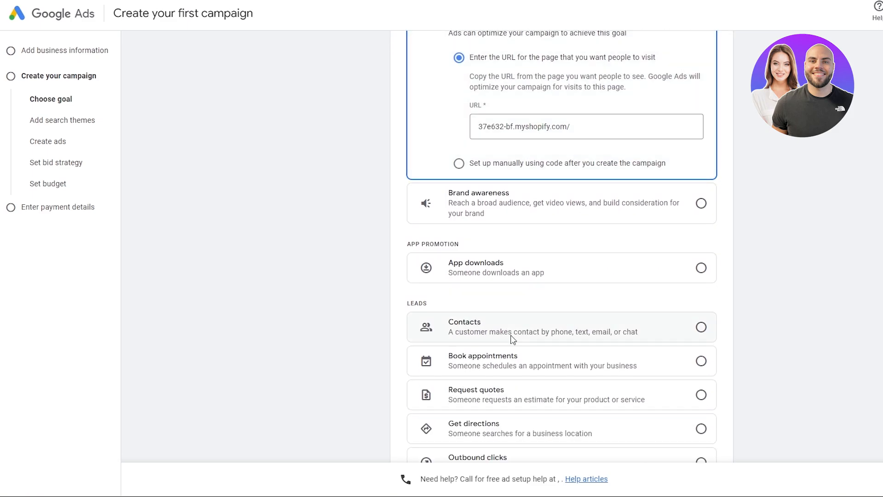
scroll(508, 92, up, 1)
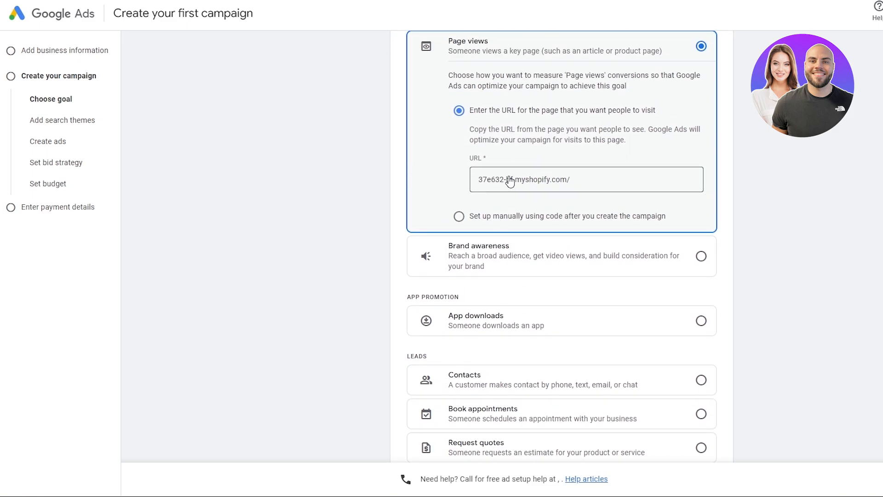
scroll(670, 274, down, 8)
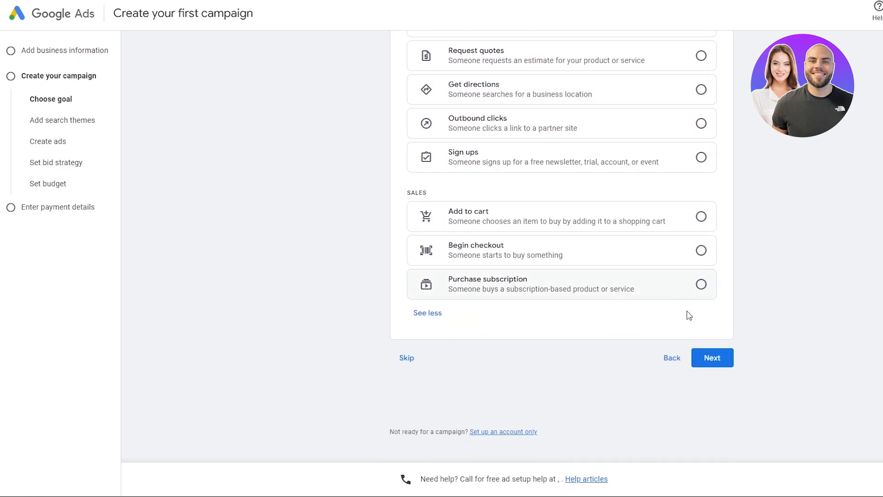
click(706, 361)
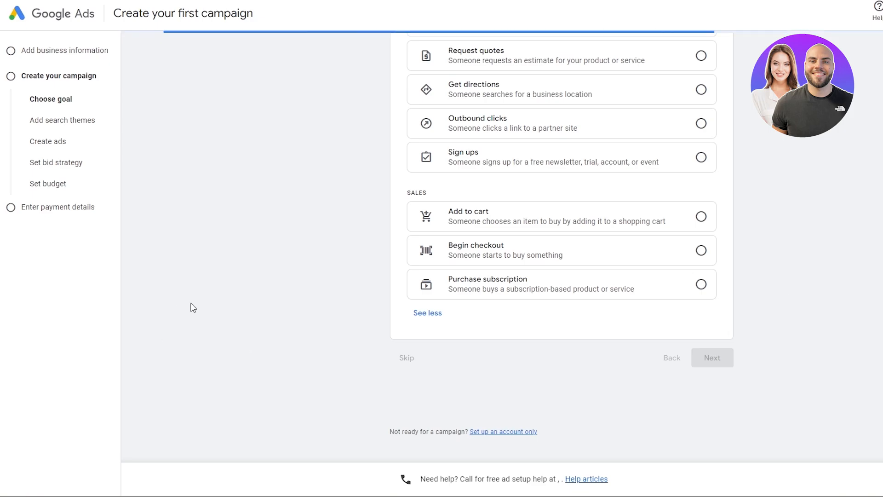
- Extend the Page views URL to the ceramic waterfall backflow product's subpage under products/ and continue to the search themes stage
drag(33, 207, 110, 207)
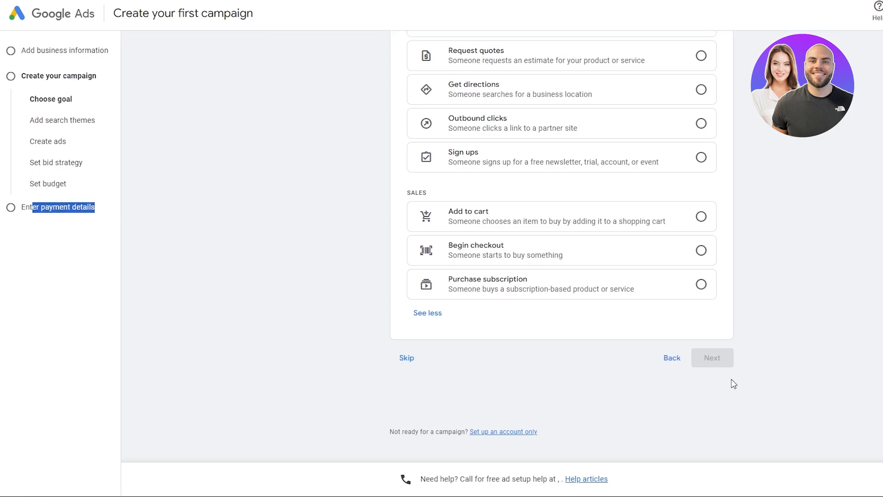
scroll(852, 406, up, 5)
click(728, 155)
scroll(727, 154, up, 2)
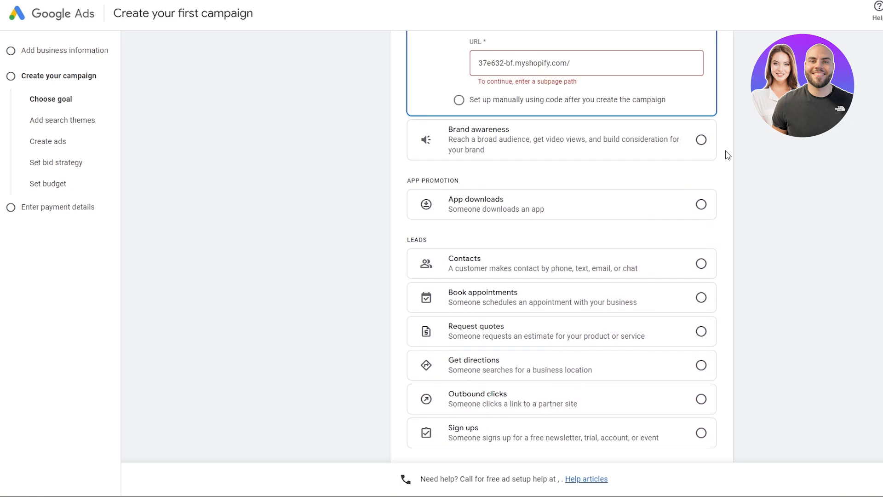
scroll(685, 403, down, 6)
scroll(686, 404, up, 10)
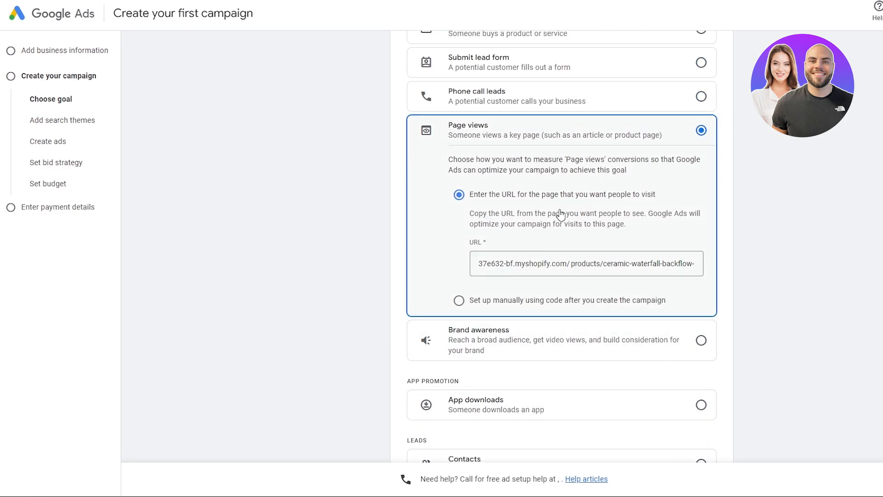
scroll(601, 271, down, 4)
scroll(602, 272, down, 5)
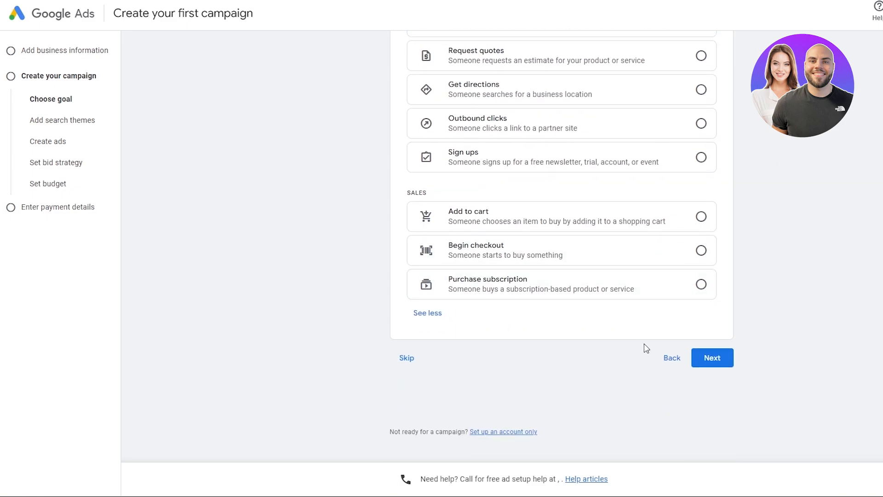
click(711, 358)
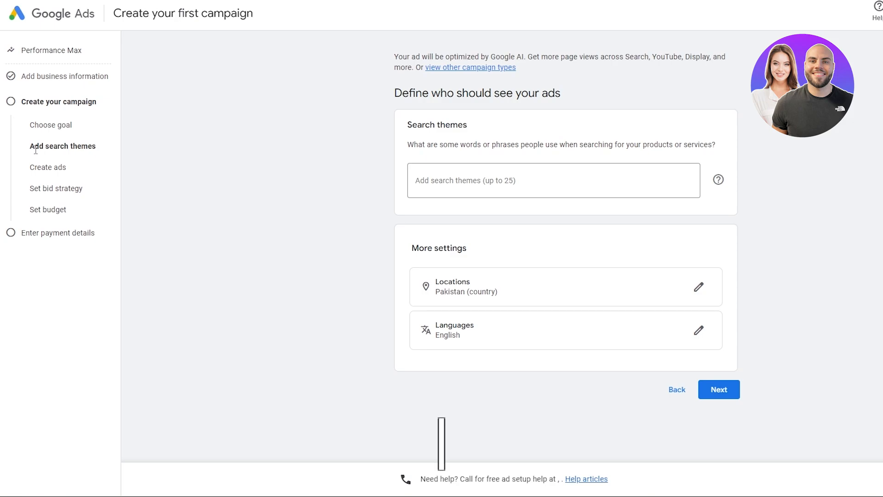
- Examine the audience page, covering the search themes entry and the location and language settings
drag(29, 146, 96, 146)
drag(446, 94, 564, 101)
click(489, 172)
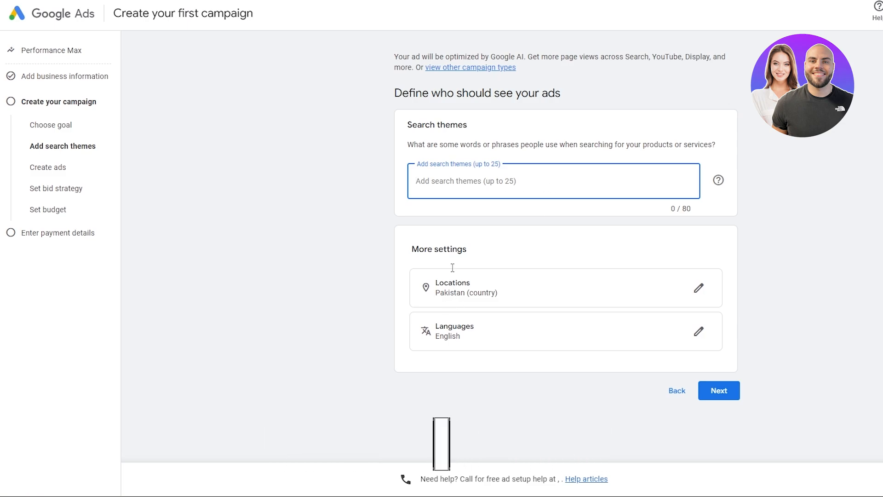
drag(438, 248, 505, 261)
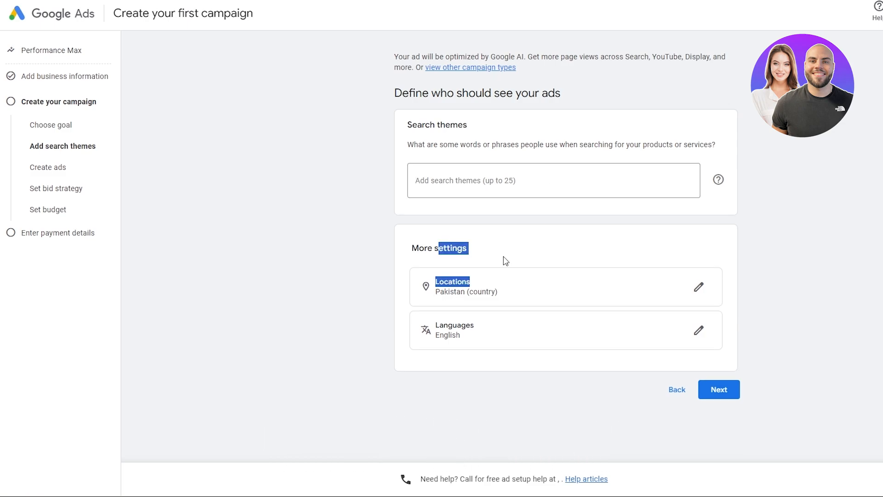
click(525, 184)
click(425, 162)
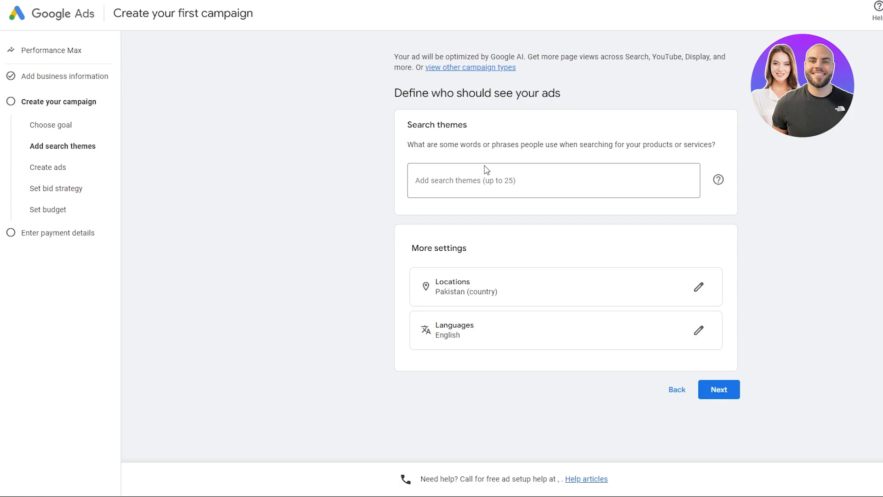
click(470, 174)
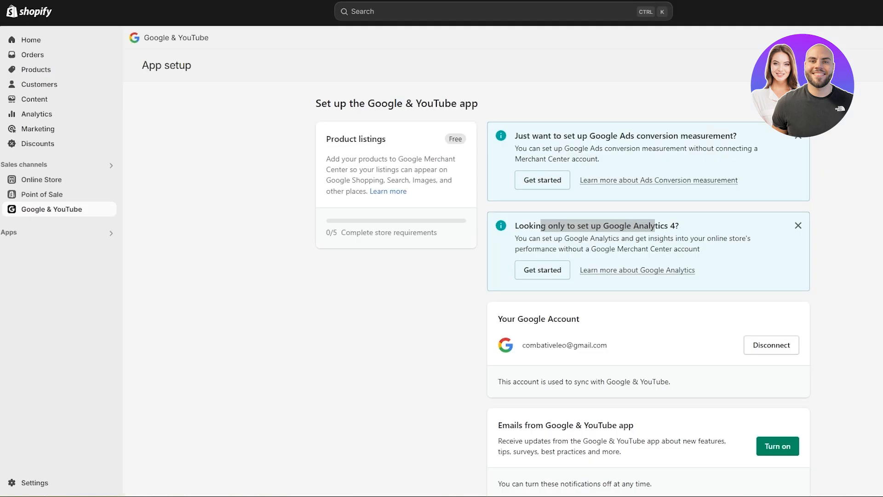
- Take the product title from the Shopify store's product page and add Ceramic Waterfall Incense Burner as a search theme in Google Ads
drag(541, 225, 655, 225)
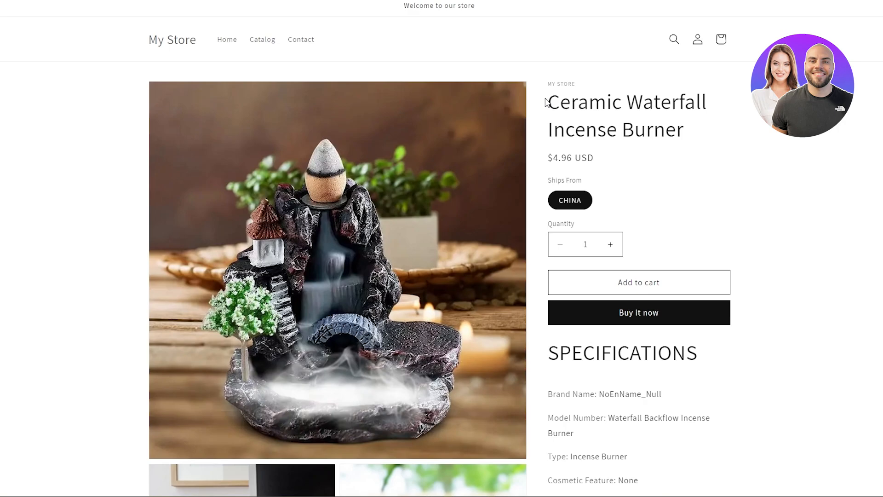
drag(546, 102, 696, 135)
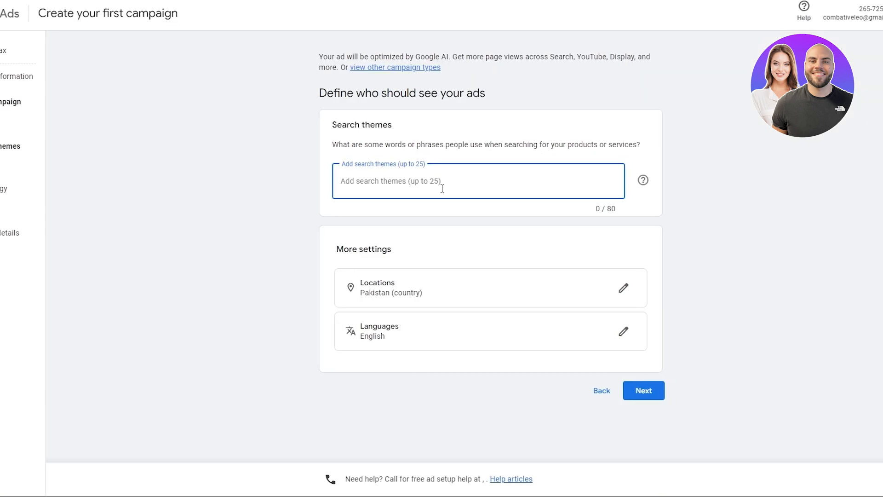
text(Ceramic Waterfall Incense Burner)
key(Return)
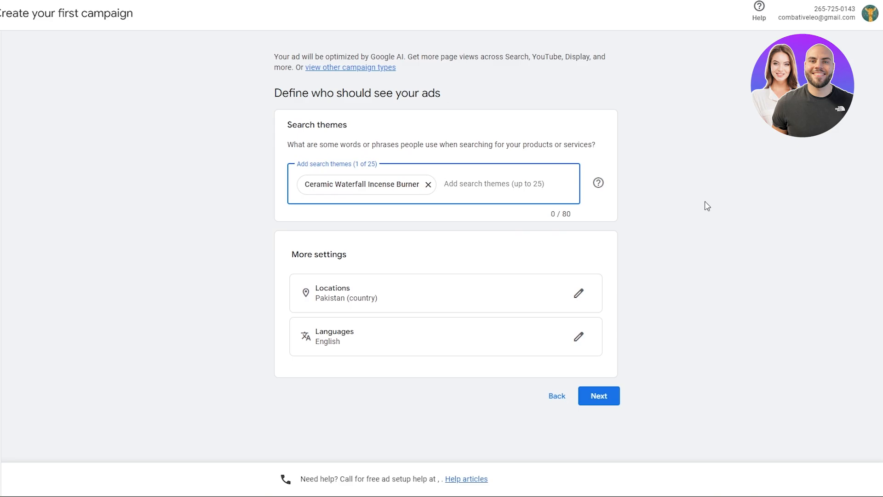
- Add the search themes best incense burners, best and cehap Ceramic Waterfall Incense Burner, cheap incense burners and incense burners near me, and continue
text(be)
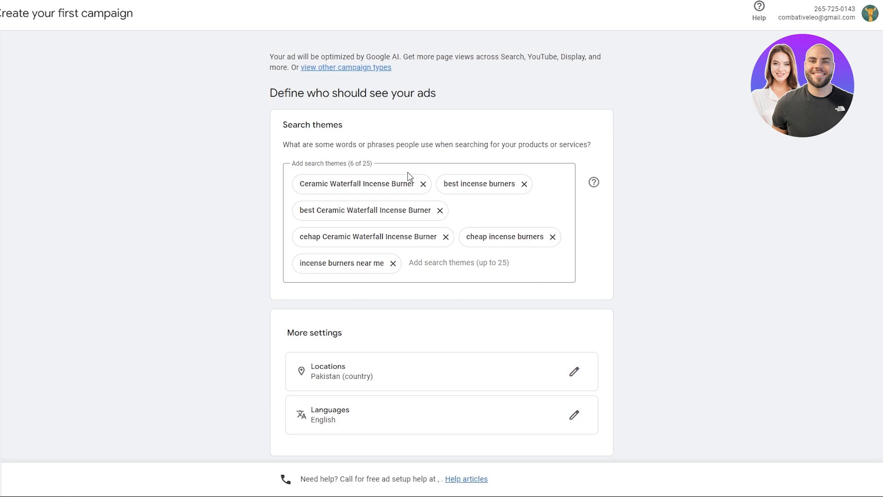
scroll(409, 176, down, 2)
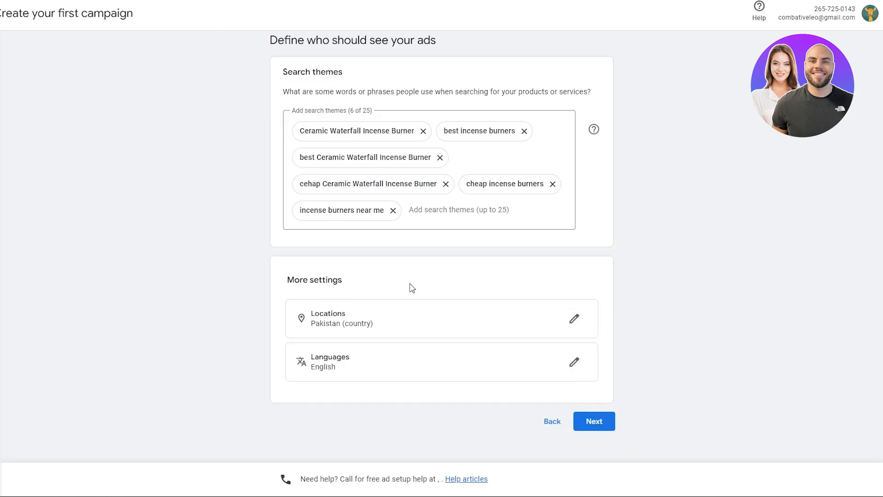
scroll(822, 173, up, 2)
scroll(552, 283, down, 2)
click(594, 420)
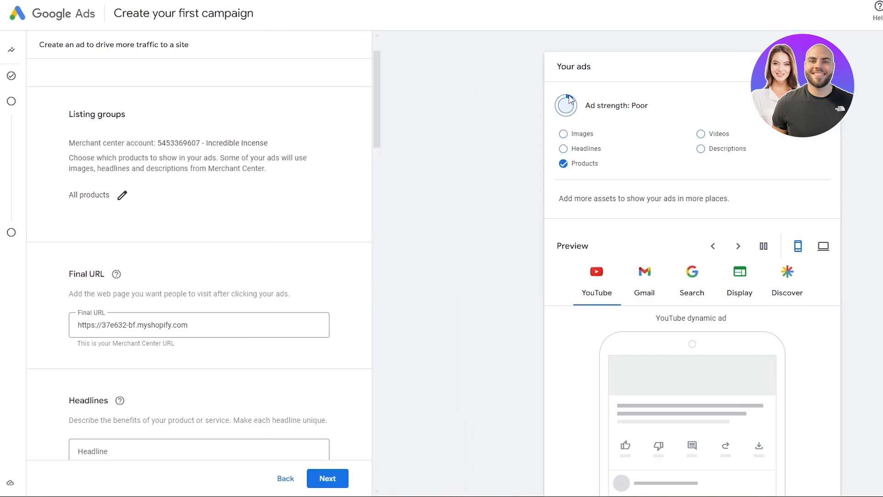
- Examine the ad strength rating and the mobile ad previews for YouTube and Gmail
drag(586, 105, 674, 118)
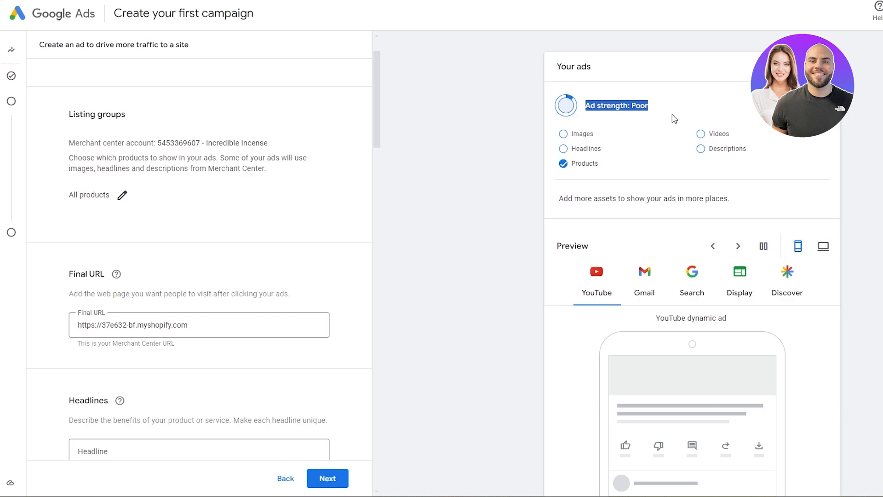
click(575, 103)
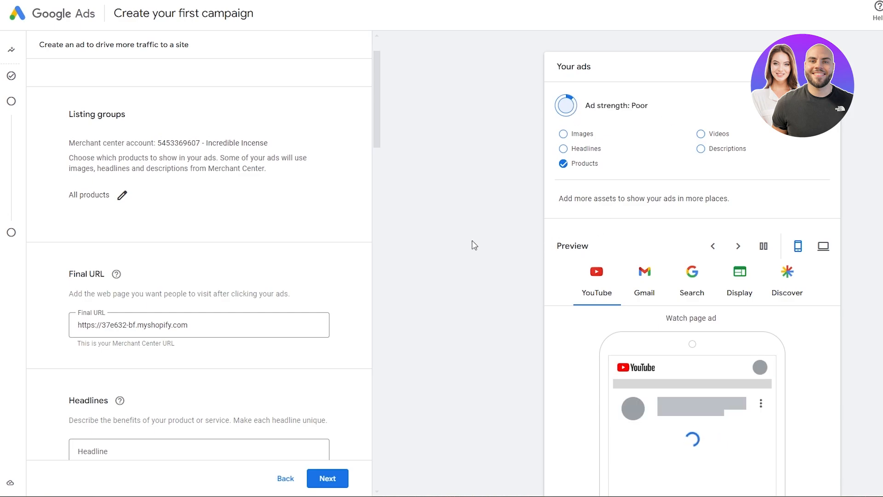
scroll(552, 236, down, 8)
scroll(736, 303, up, 5)
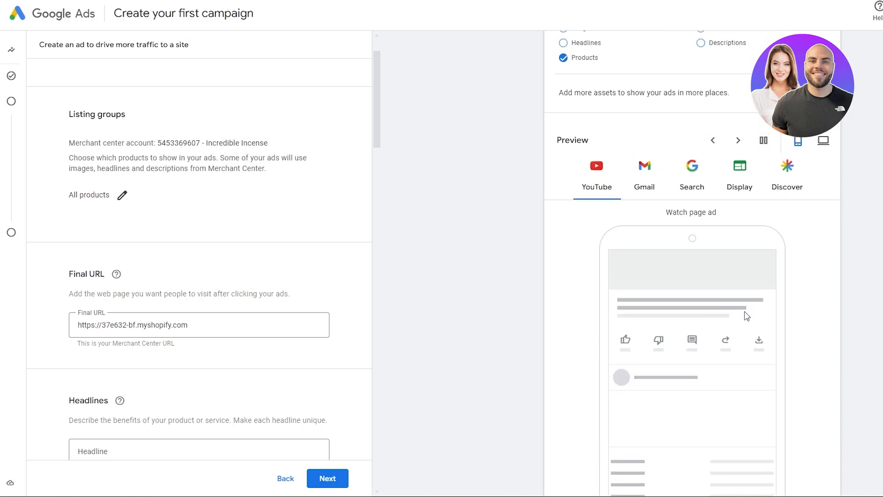
scroll(698, 278, down, 2)
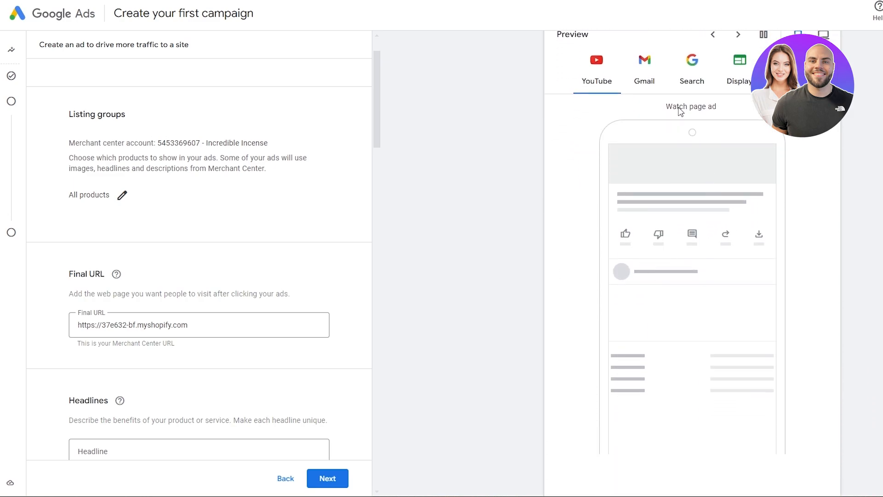
click(663, 69)
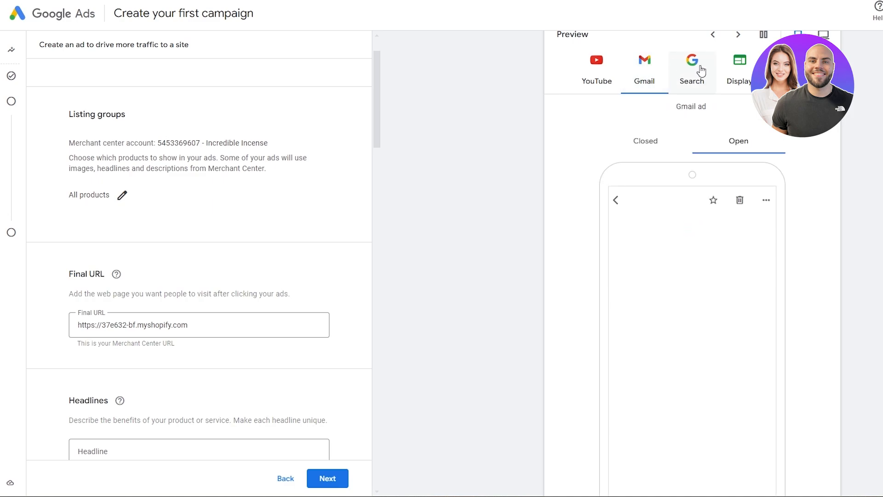
scroll(694, 305, down, 5)
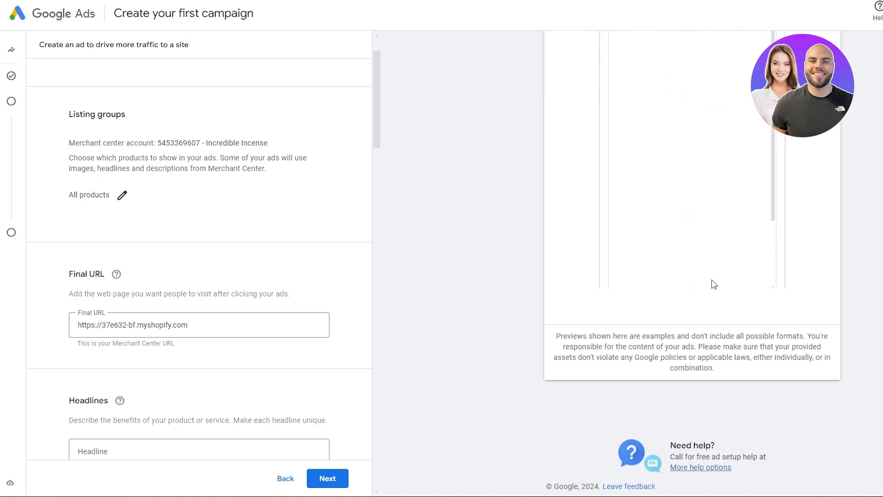
scroll(714, 284, up, 6)
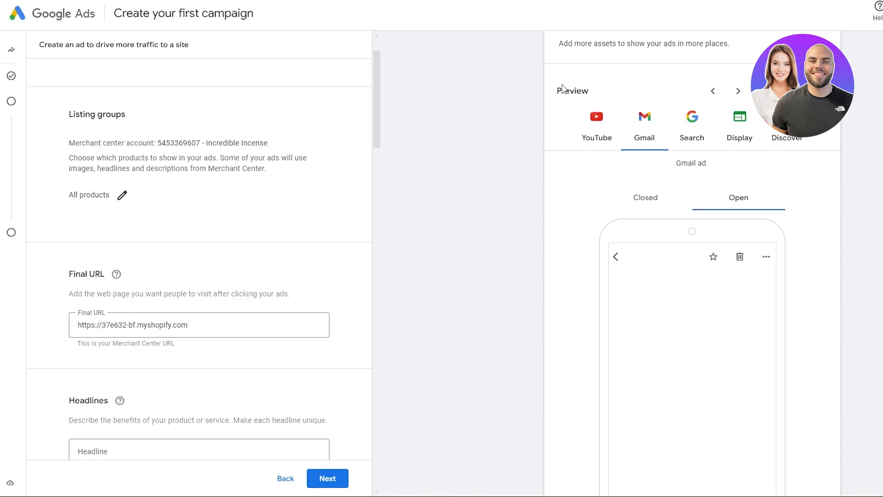
click(581, 127)
- Read through the ad's listing groups, final URL and headline sections, including the guidance on writing headlines
scroll(117, 211, down, 3)
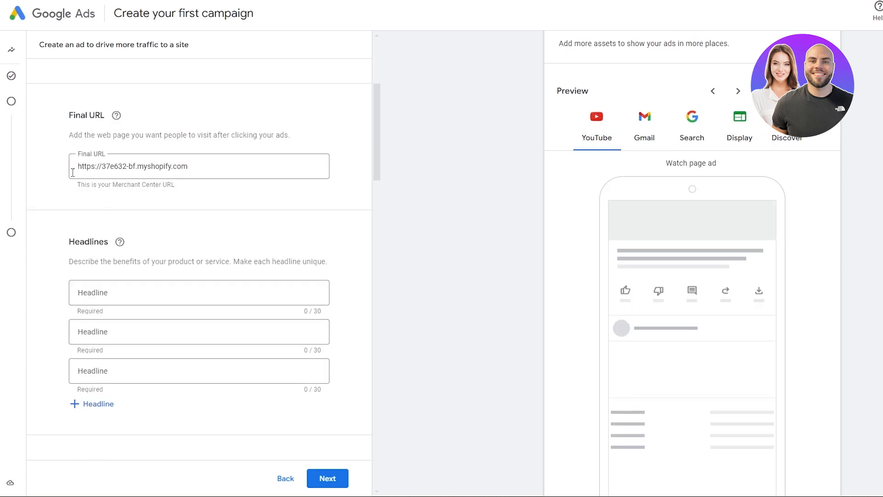
scroll(85, 166, up, 5)
scroll(79, 299, down, 4)
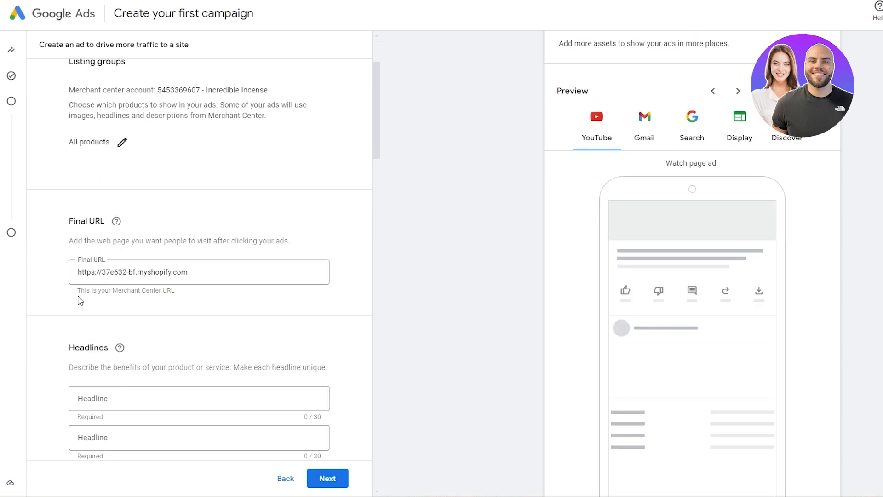
scroll(70, 380, down, 1)
drag(73, 262, 334, 272)
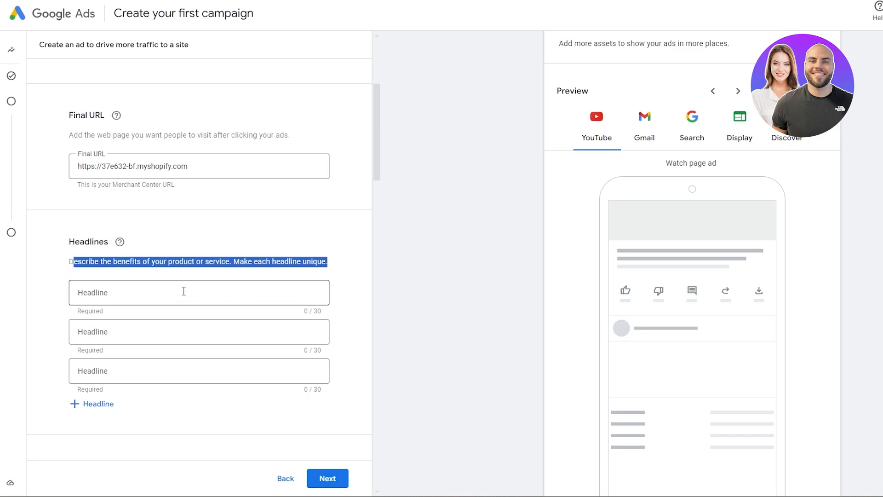
scroll(166, 350, up, 4)
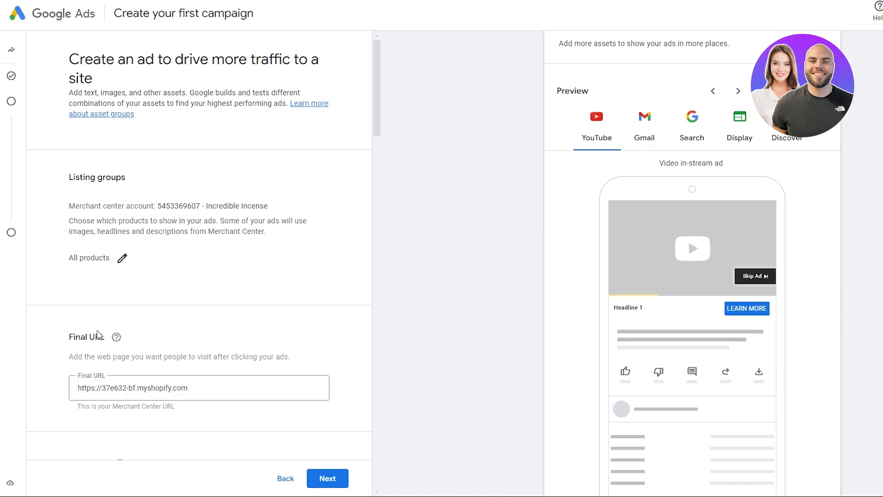
scroll(98, 337, down, 6)
scroll(142, 237, up, 5)
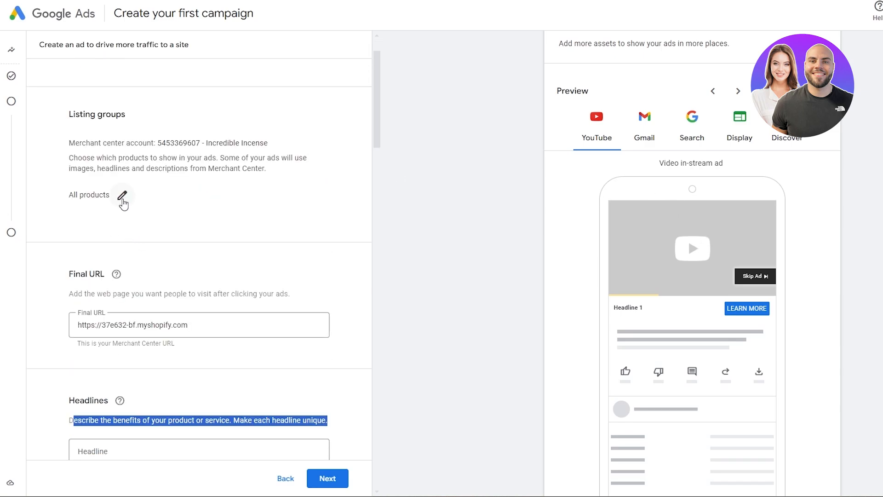
- Edit the ad's listing groups to use a selection of products and look through the available product categories
click(122, 196)
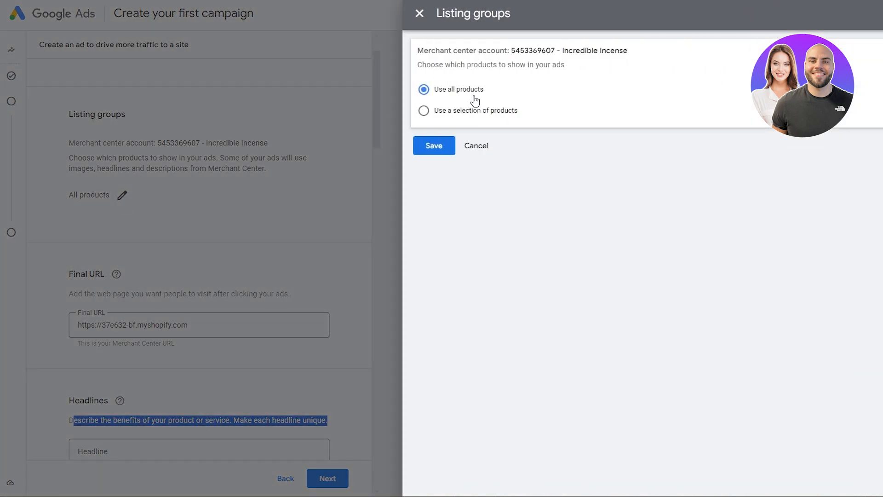
click(471, 118)
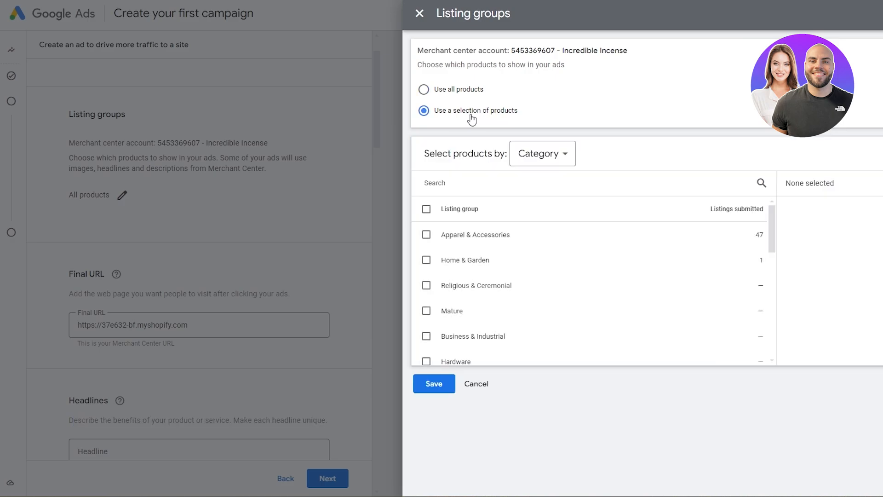
scroll(469, 281, down, 5)
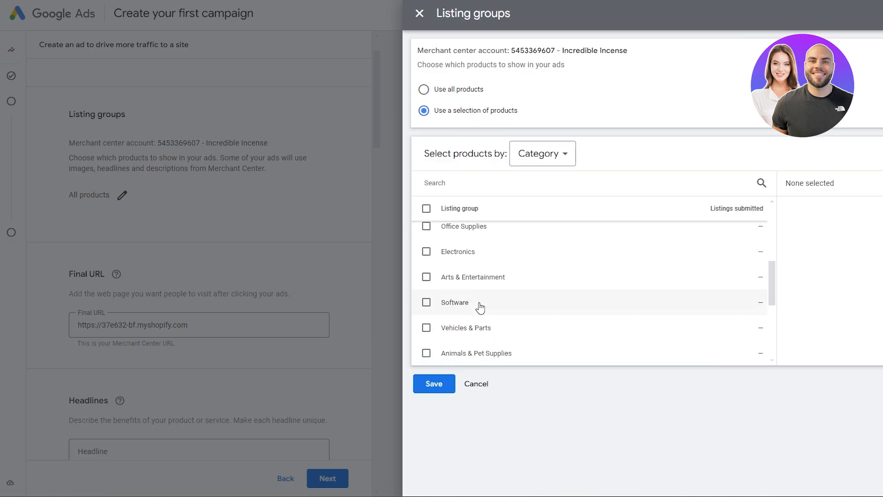
scroll(478, 304, down, 3)
scroll(501, 305, up, 8)
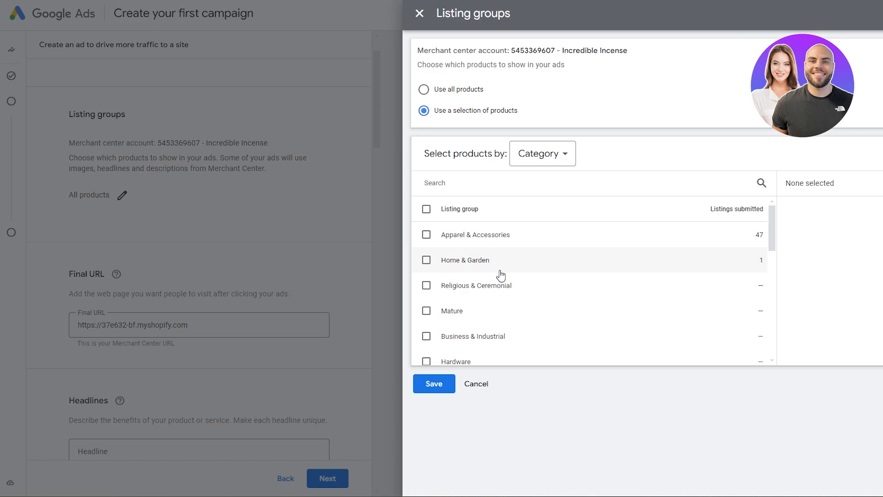
- Select the Home & Garden and Mature categories as the ad's listing groups and save the selection
click(501, 262)
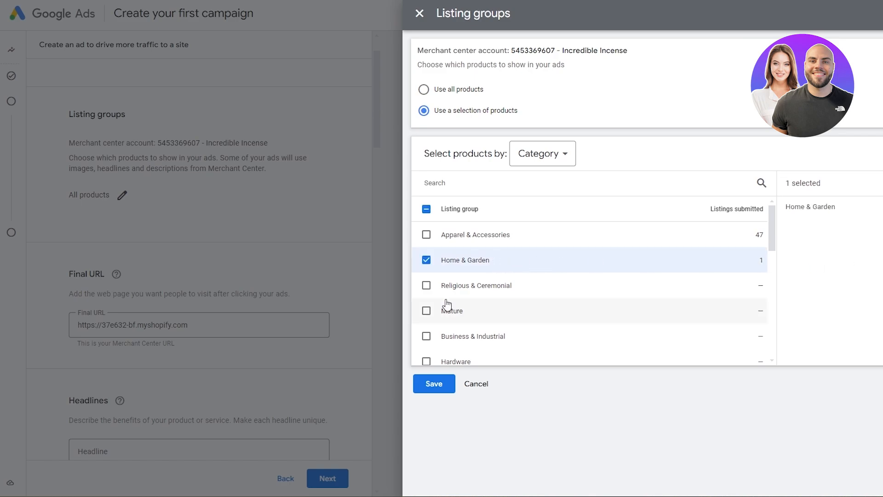
click(482, 312)
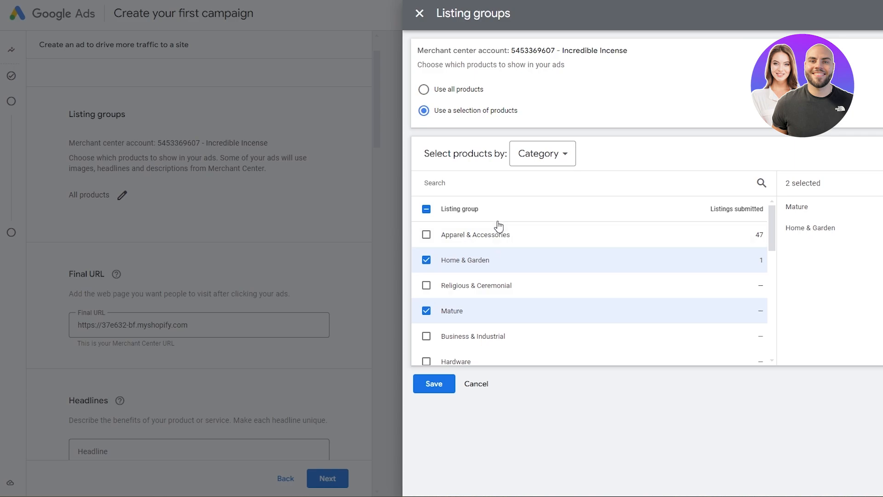
scroll(511, 265, down, 5)
scroll(511, 267, down, 3)
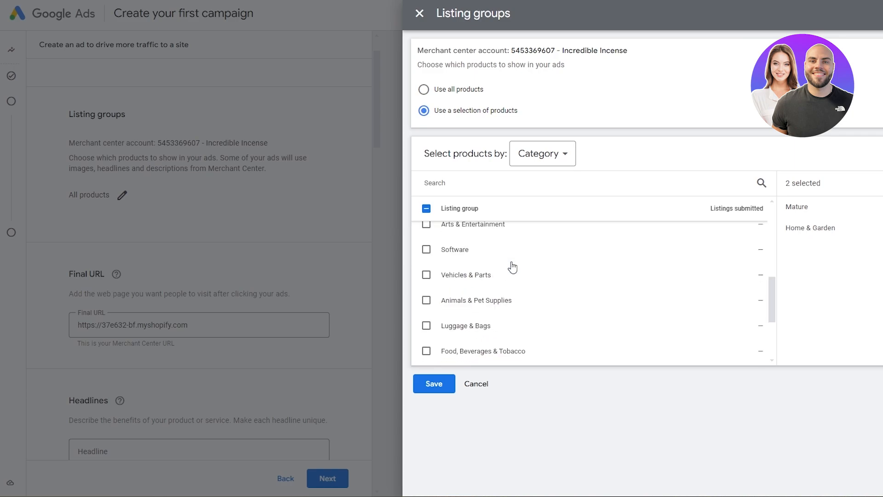
scroll(492, 311, down, 3)
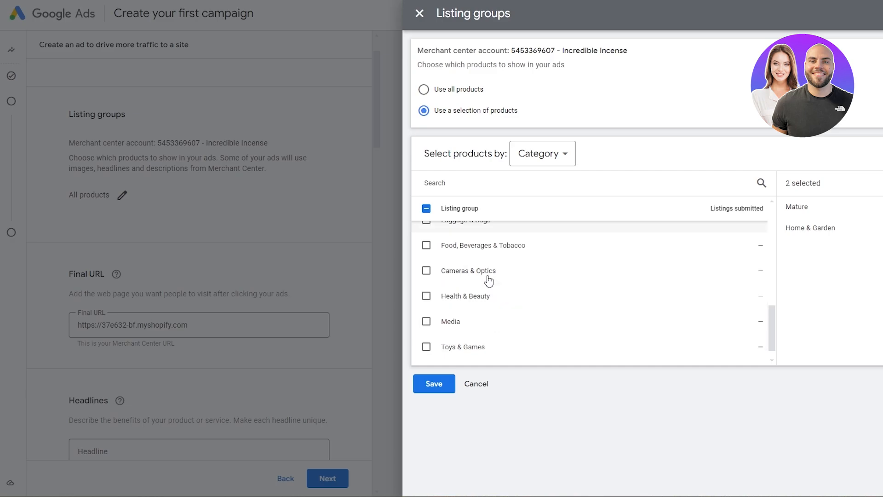
scroll(510, 304, up, 10)
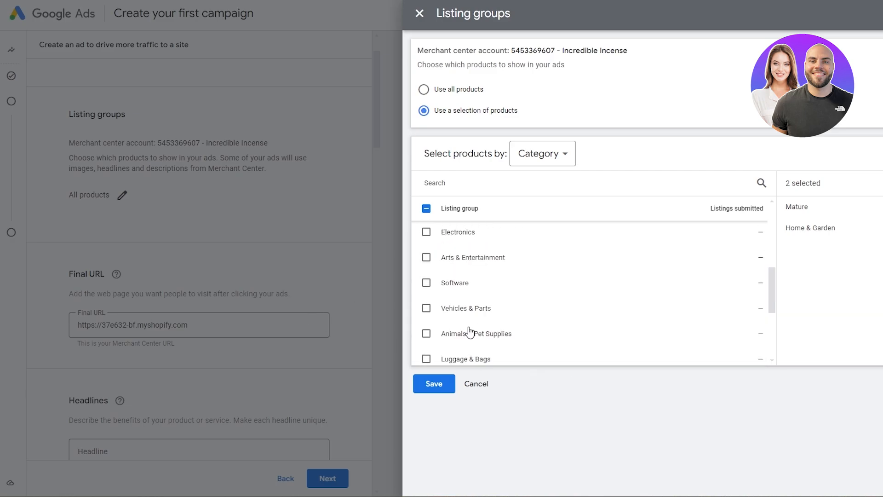
click(448, 388)
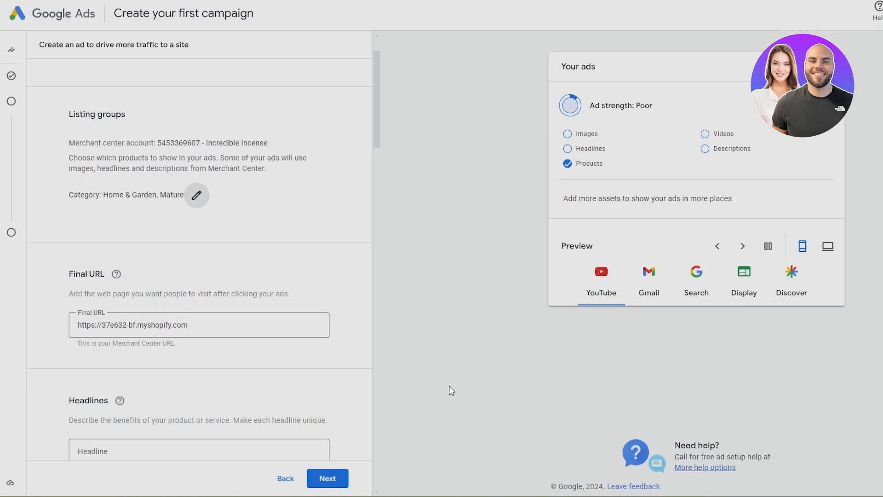
- Enter Waterfall Incense Burner as the ad's first headline, leaving out the word Ceramic to fit the character limit
scroll(132, 322, down, 3)
click(124, 300)
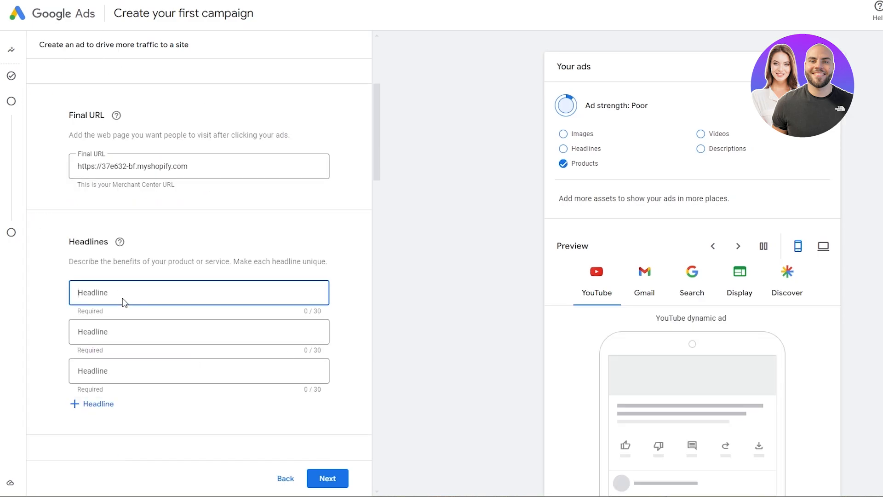
text(Ceramic Waterfall Incense Burner)
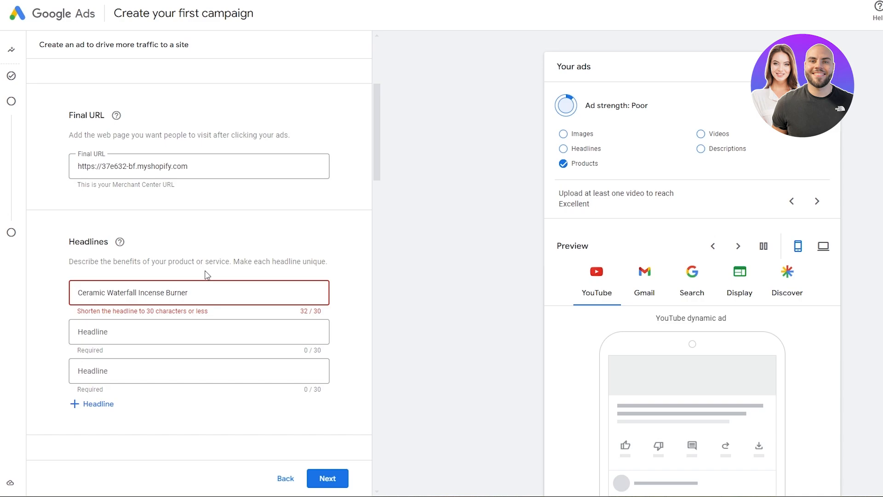
drag(76, 294, 115, 296)
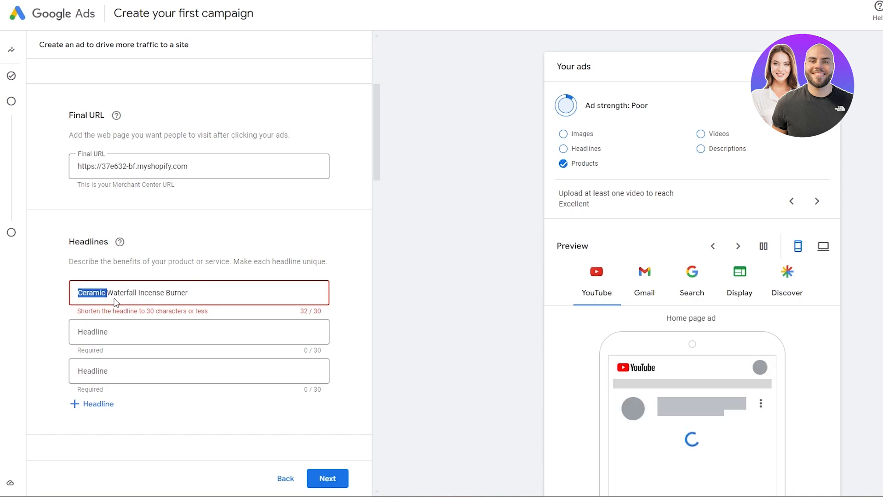
key(BackSpace)
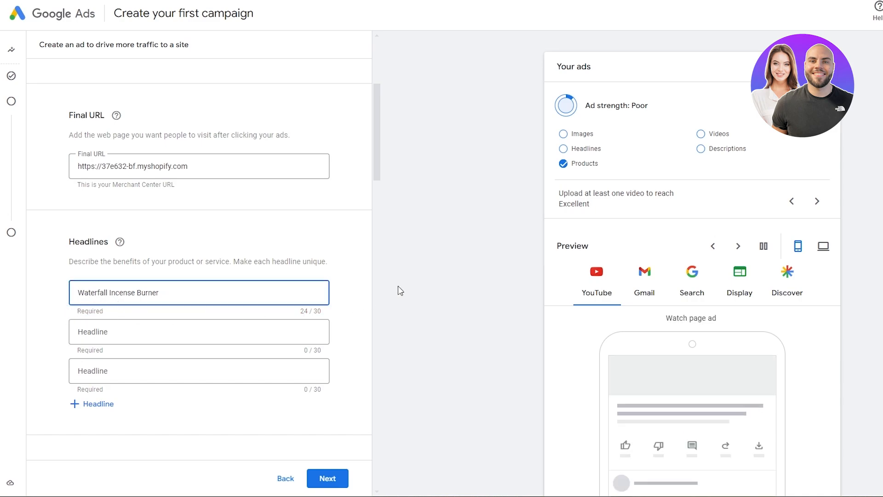
- Enter Ceramic Incense Burner as the second headline and Incense Burner as the third headline
click(193, 327)
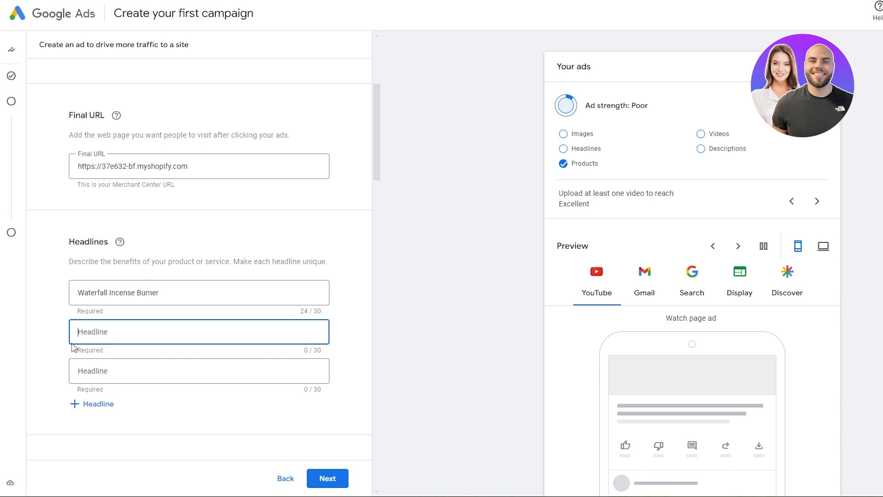
text(Ceramic Waterfall Incense Burner)
double_click(122, 332)
key(BackSpace)
click(154, 369)
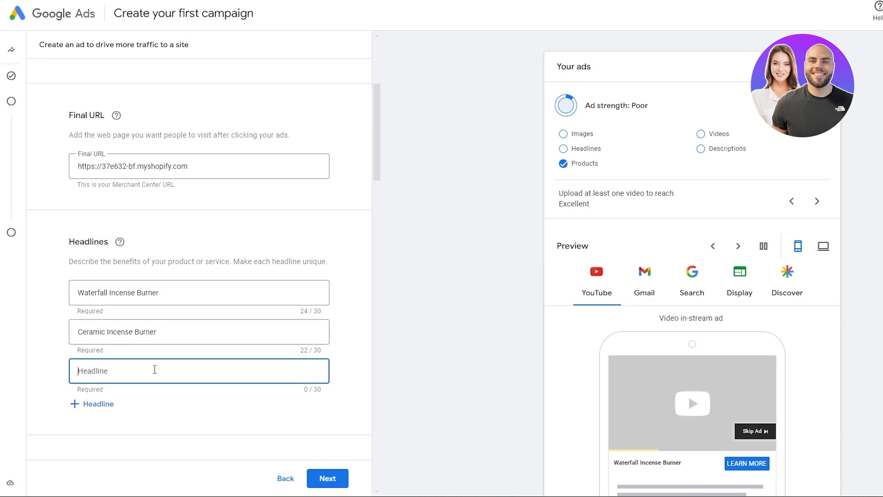
text(Ceramic Waterfall Incense Burner)
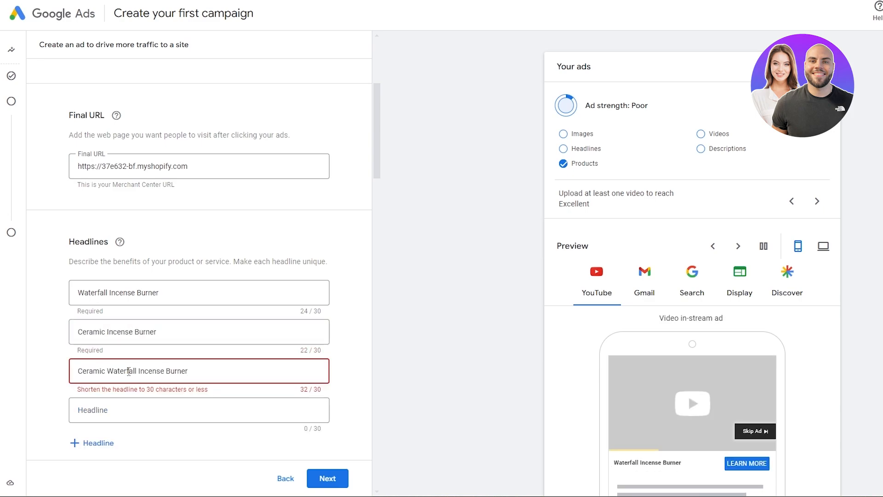
drag(138, 370, 51, 379)
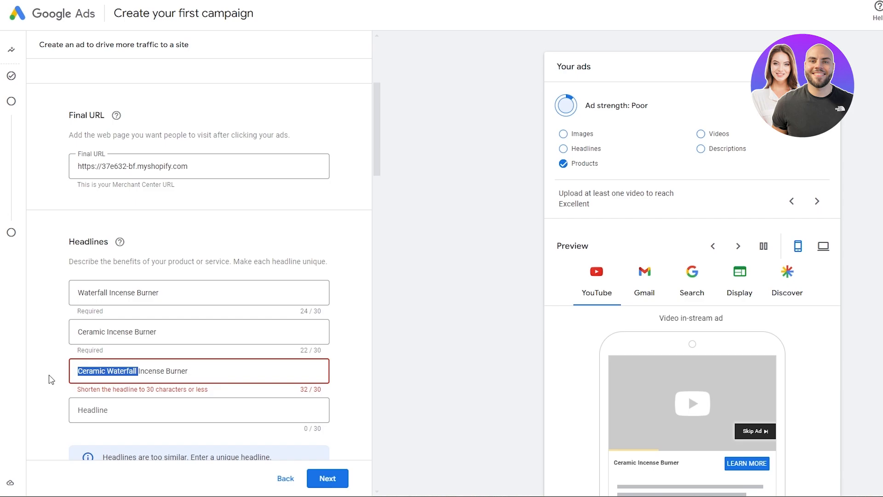
key(BackSpace)
- Enter Ceramic Waterfall Incense Burner as the ad's first long headline
scroll(103, 350, down, 2)
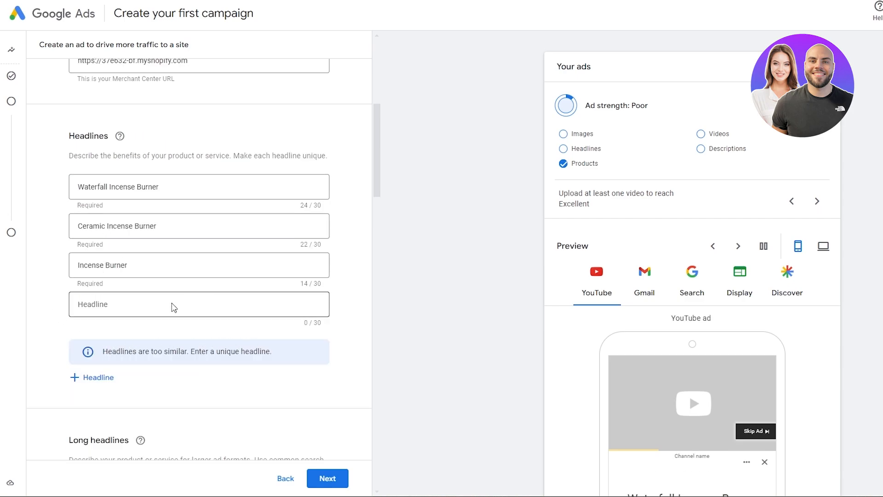
scroll(138, 356, down, 3)
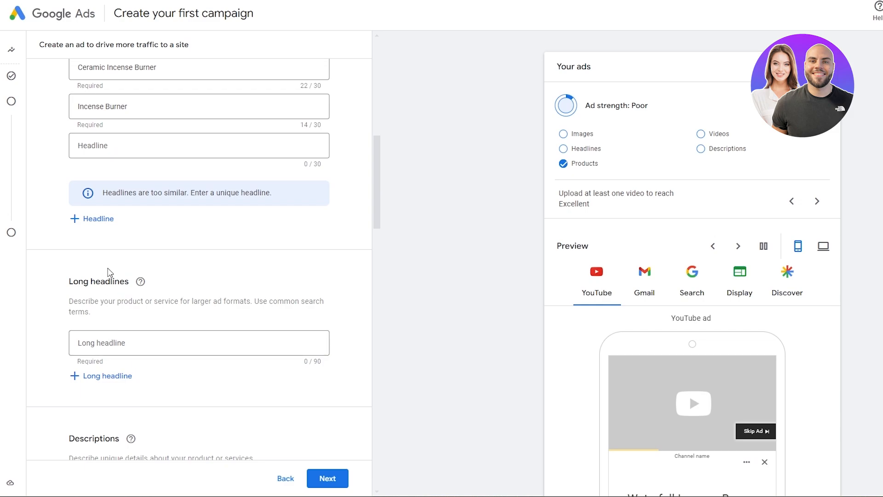
click(102, 339)
text(Ceramic Waterfall Incense Burner)
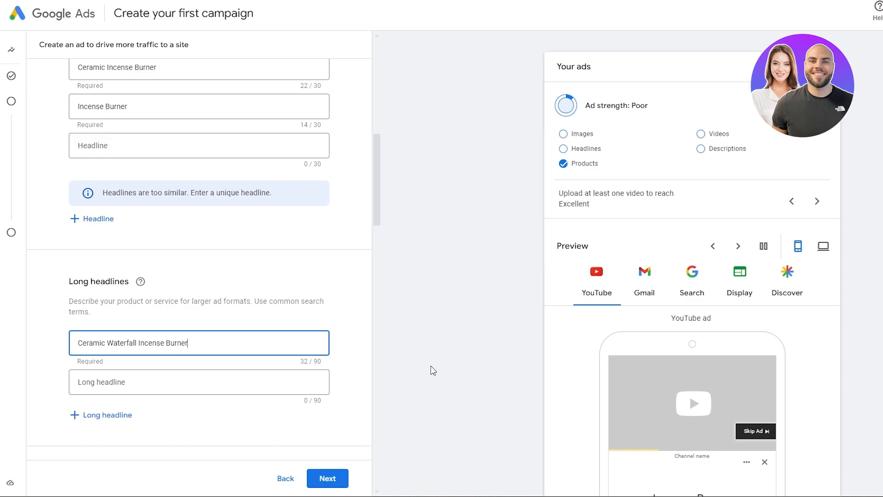
- Read the explanation of the ad strength rating and review the listing groups, final URL and headlines entered so far
scroll(386, 327, down, 3)
scroll(147, 380, up, 4)
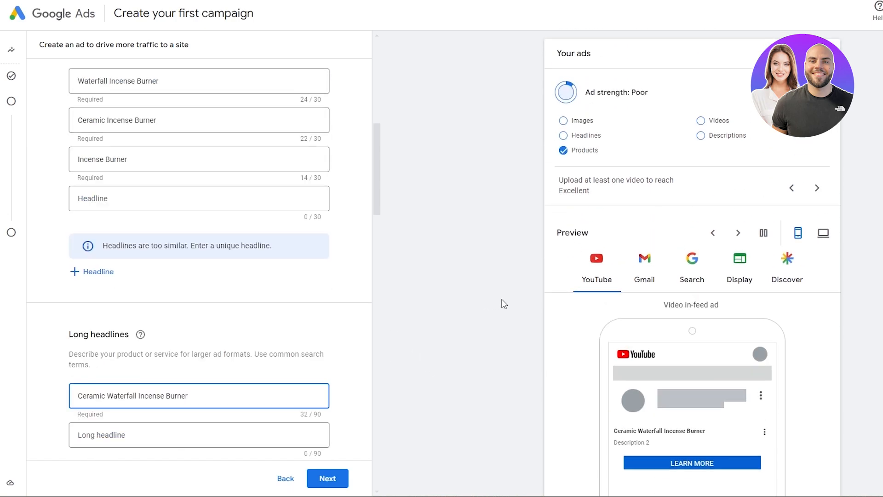
scroll(585, 159, up, 2)
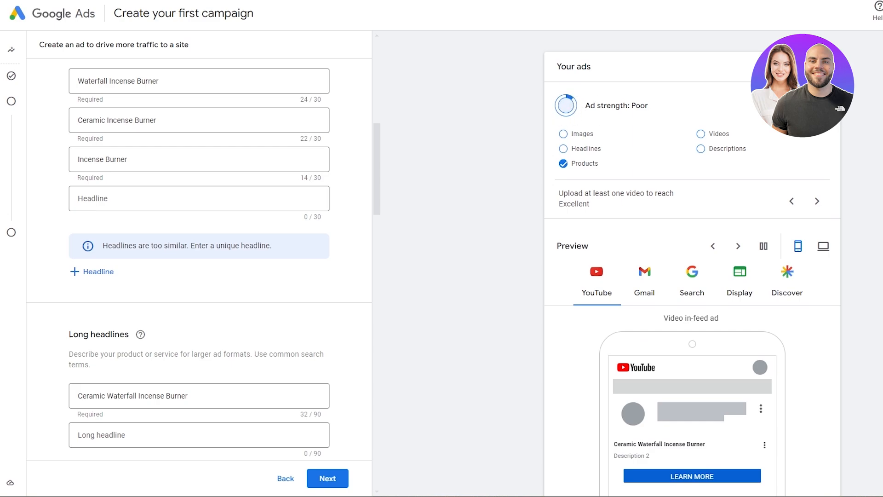
mouse_move(615, 106)
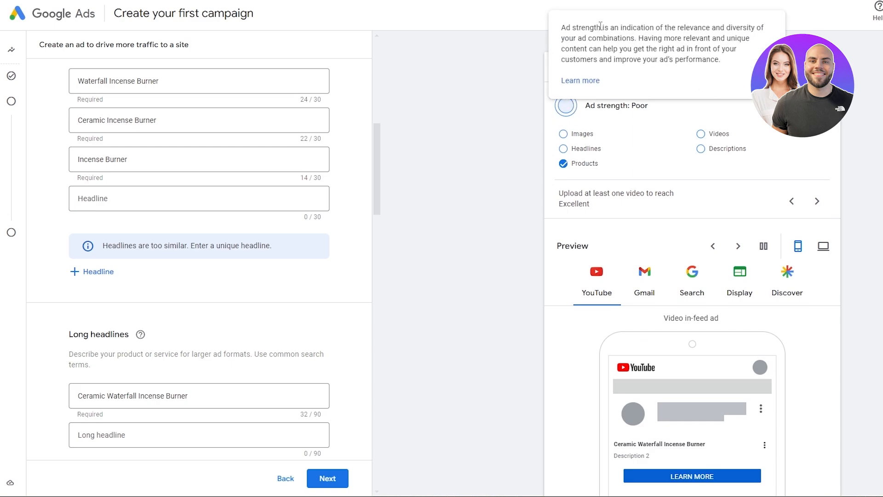
drag(600, 26, 772, 26)
drag(601, 28, 631, 43)
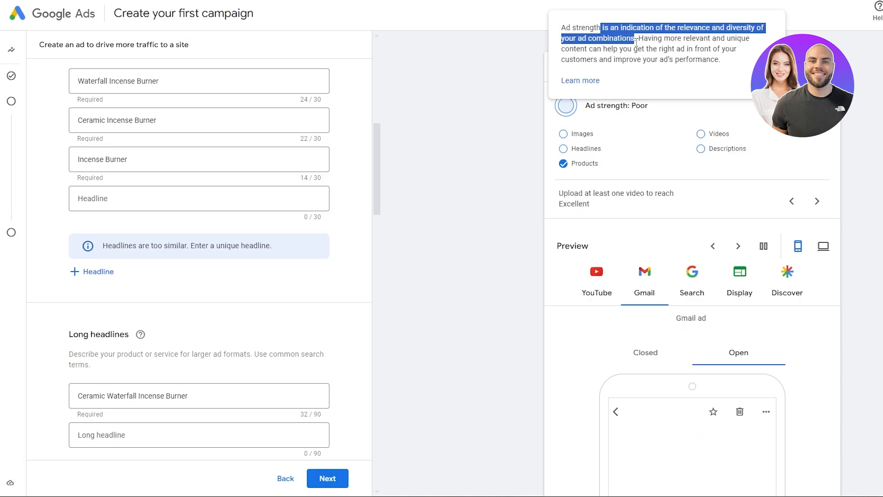
scroll(128, 297, up, 7)
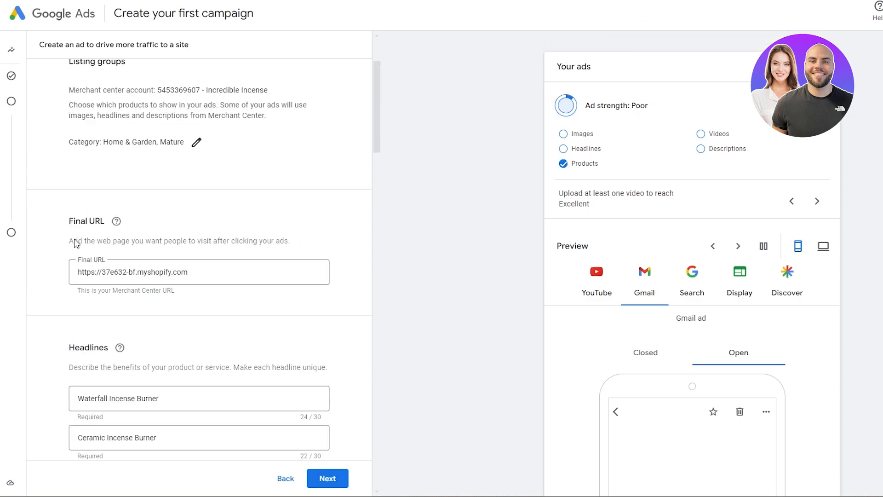
scroll(175, 283, down, 10)
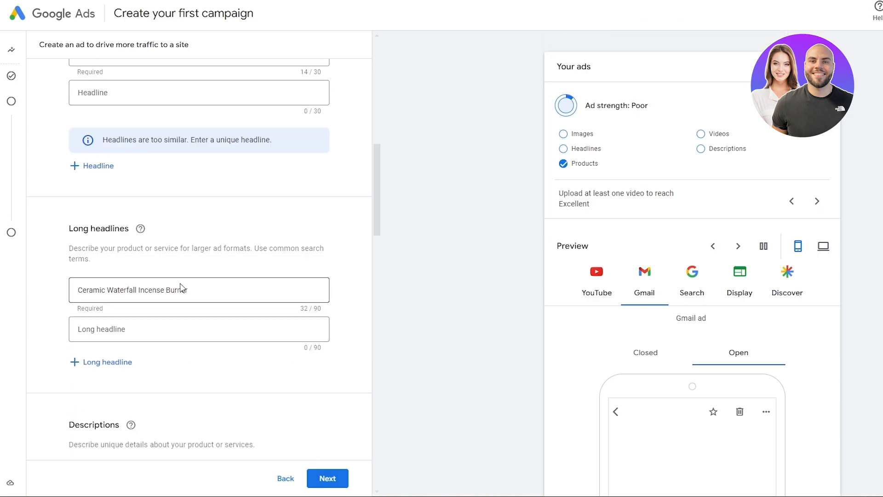
- Add several of the suggested incense burner images from the store URL to the ad's images
scroll(188, 321, down, 10)
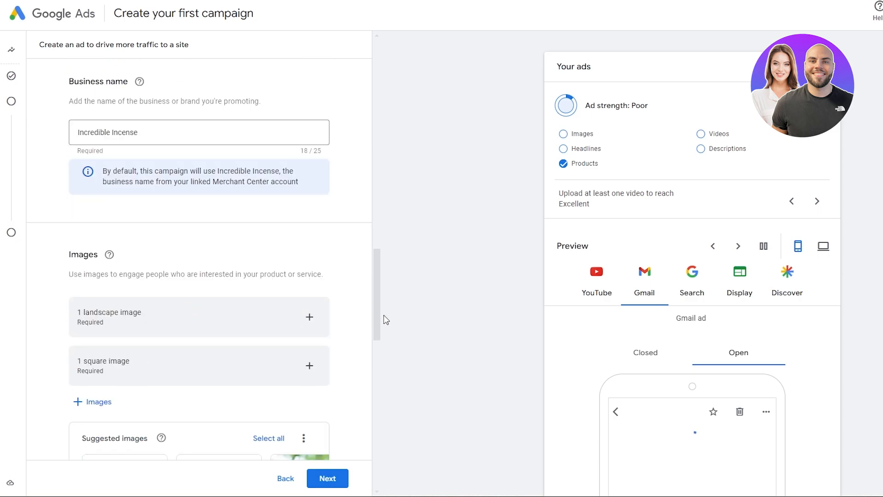
scroll(307, 315, down, 3)
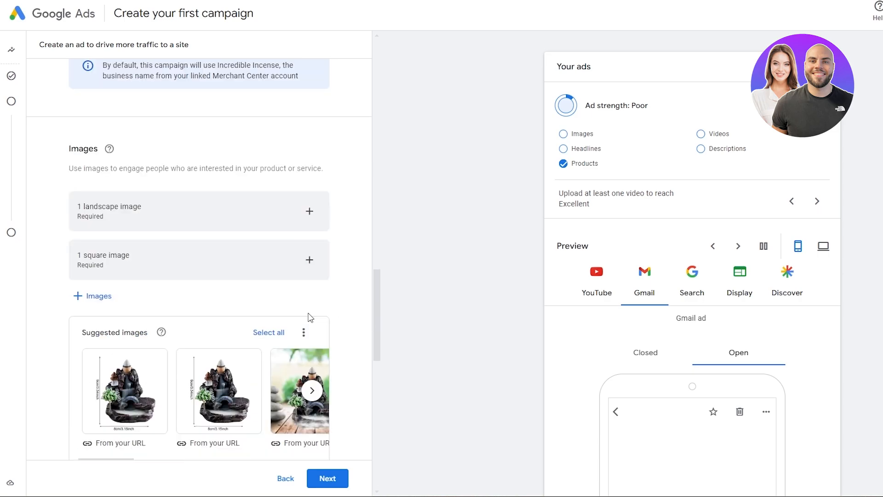
scroll(111, 395, down, 3)
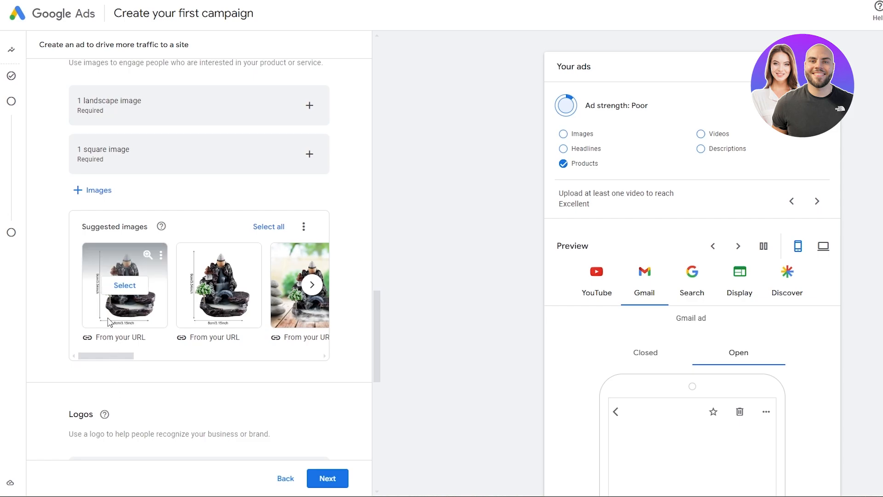
click(125, 291)
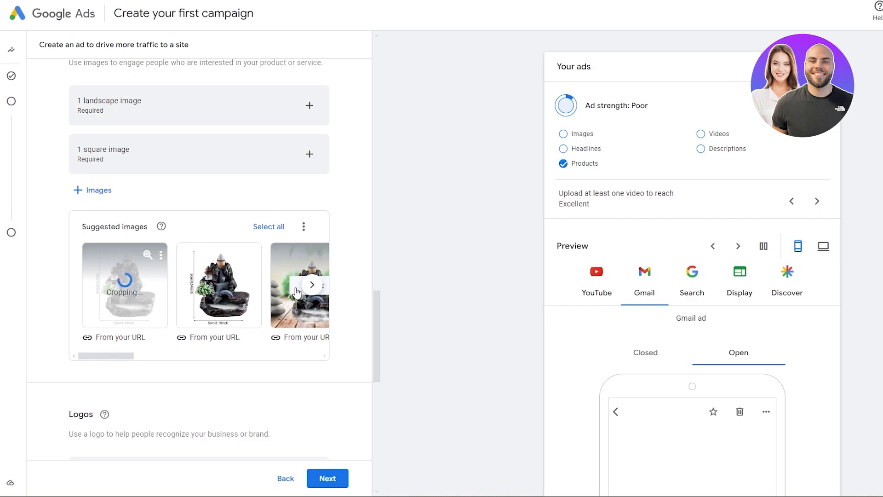
scroll(112, 264, right, 5)
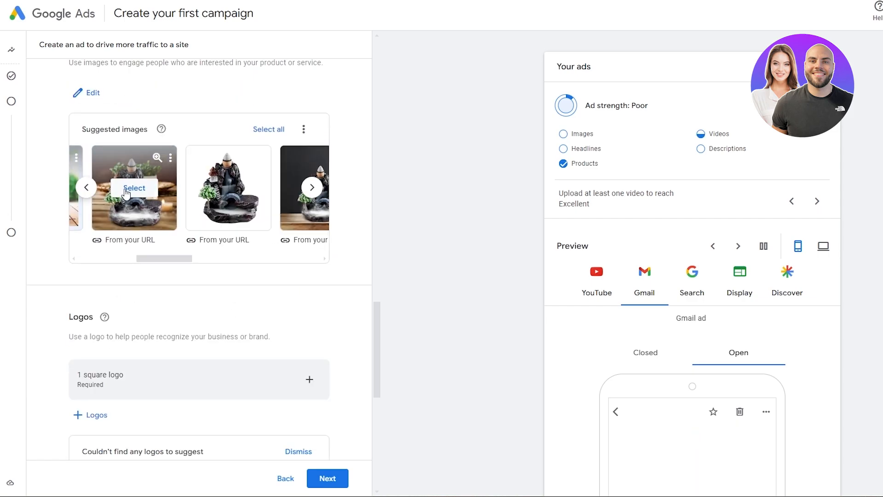
scroll(203, 258, up, 1)
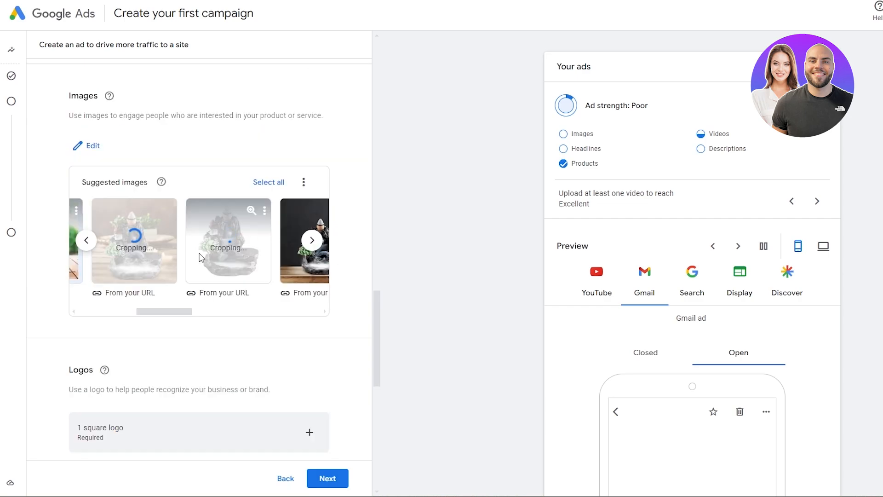
- Dismiss the logo suggestions notice and look through the asset library, website and upload sources for adding a square logo
scroll(221, 276, down, 2)
scroll(189, 334, down, 3)
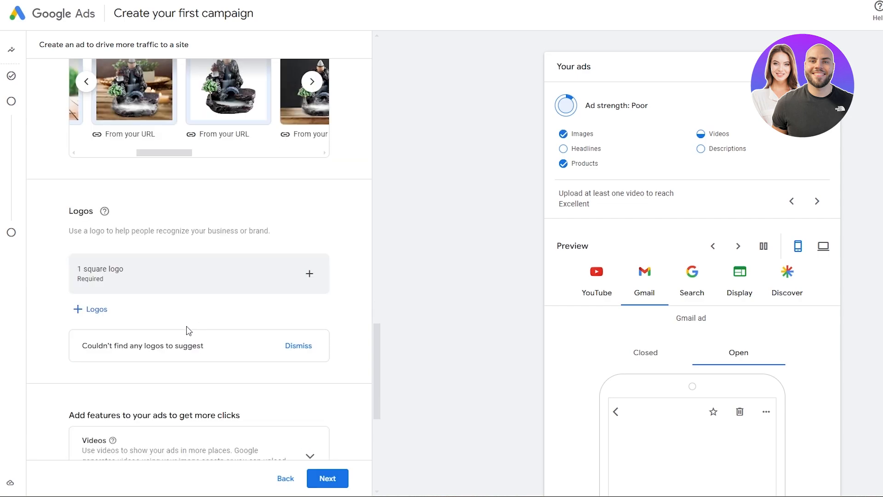
click(299, 240)
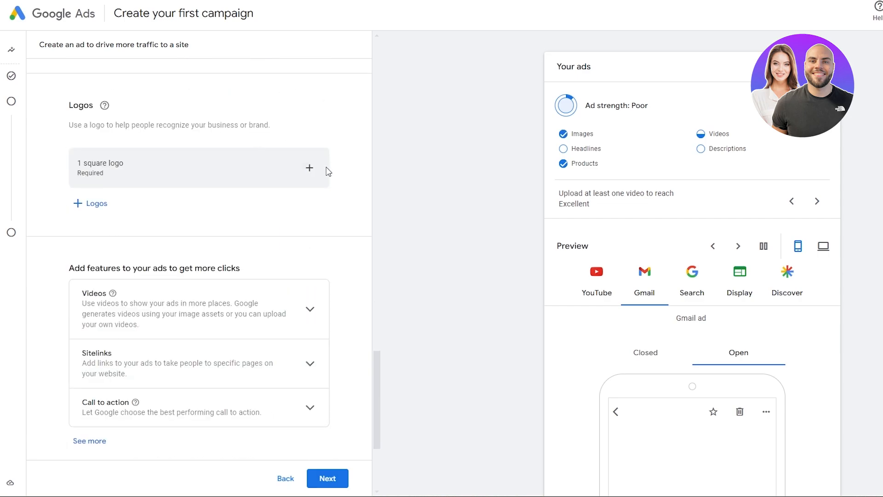
click(310, 168)
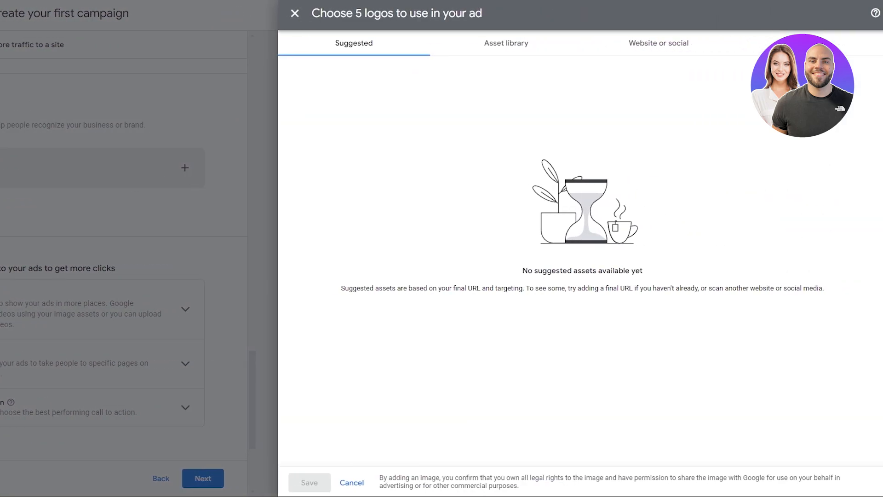
click(484, 41)
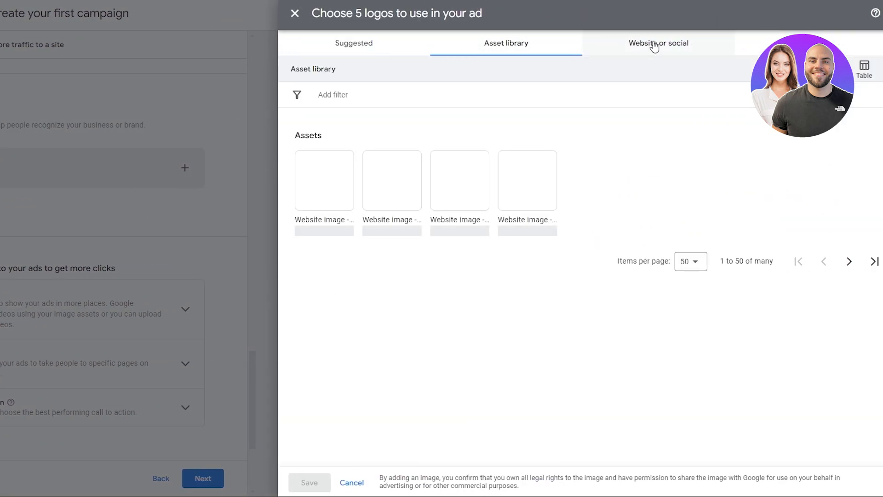
click(653, 52)
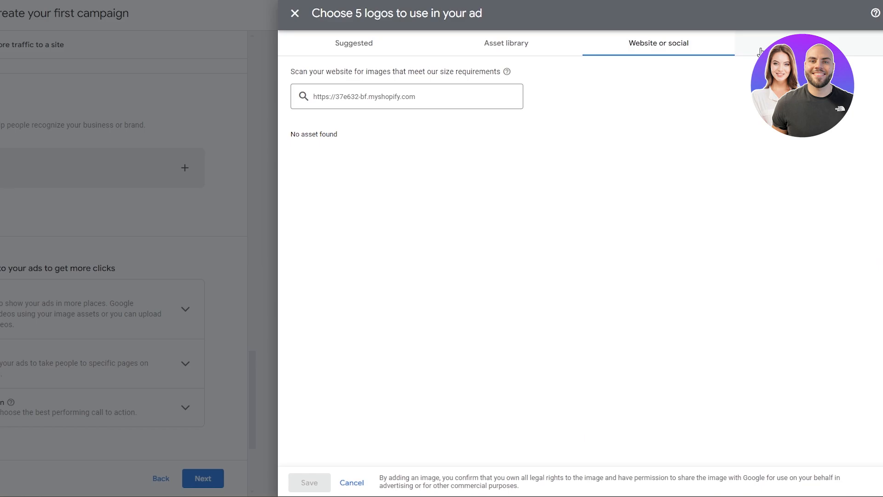
click(760, 51)
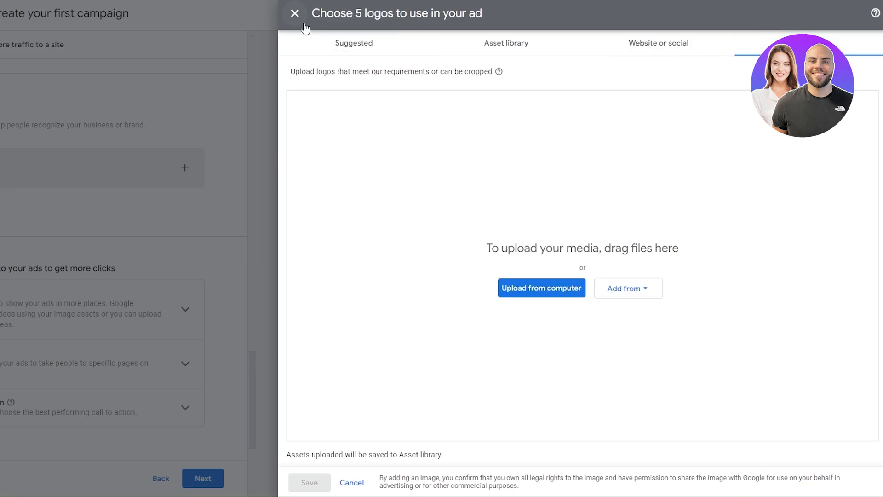
- Close the logo chooser without adding a logo and review the ad's headlines, long headlines, descriptions and ad strength suggestions
click(295, 13)
scroll(65, 300, up, 10)
scroll(65, 300, up, 5)
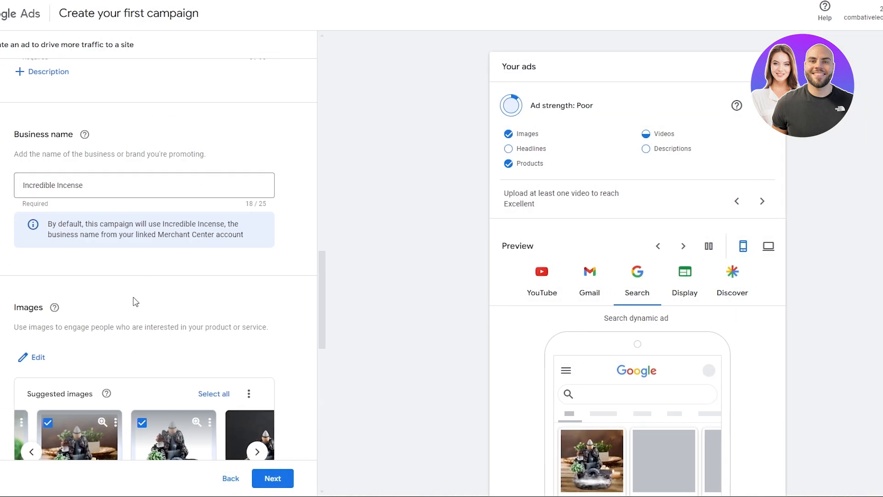
scroll(120, 239, up, 10)
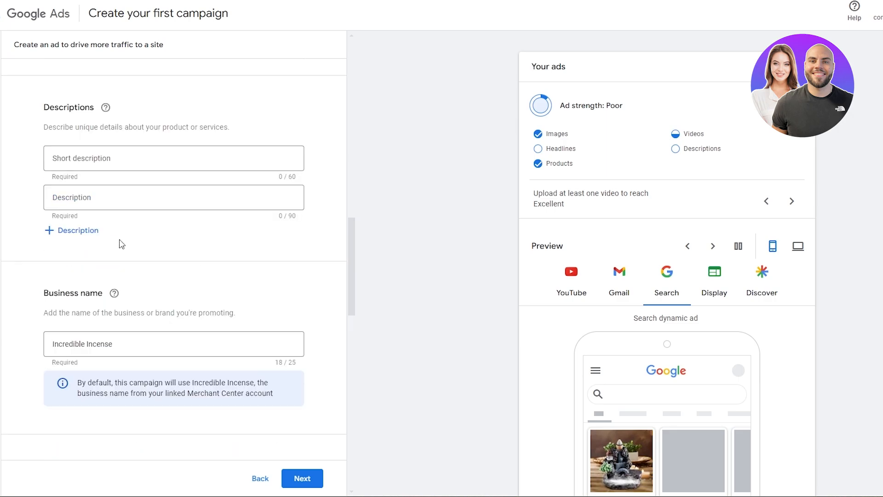
scroll(149, 301, up, 8)
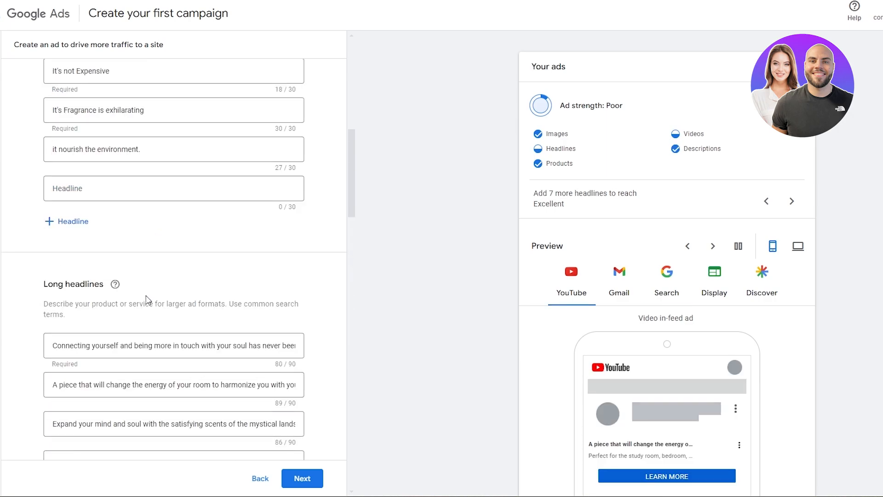
scroll(107, 244, down, 9)
scroll(108, 237, down, 5)
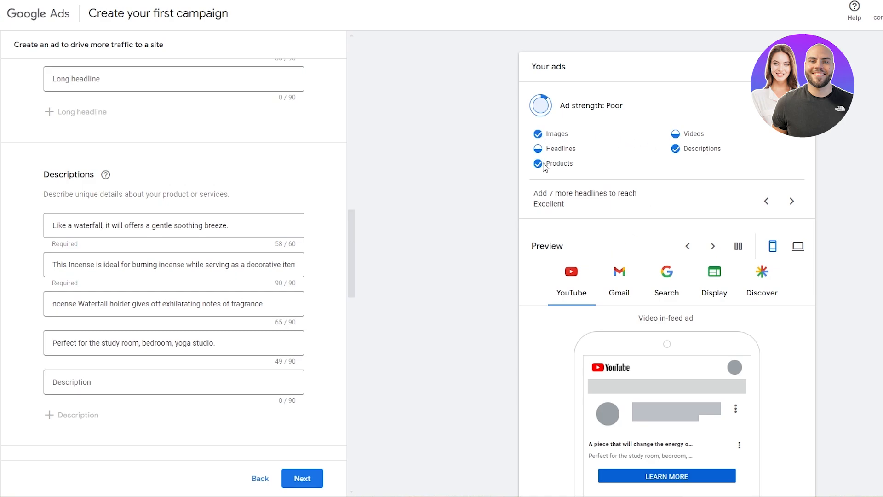
drag(550, 165, 560, 165)
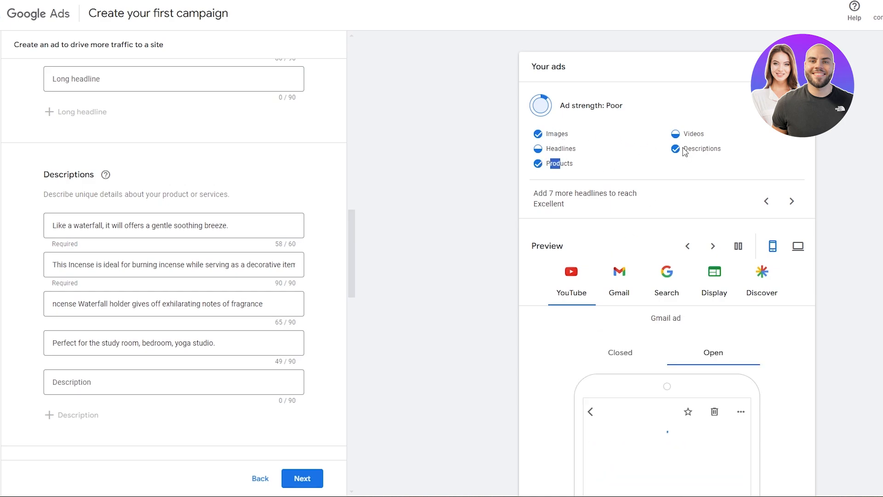
drag(685, 150, 701, 150)
drag(537, 193, 642, 206)
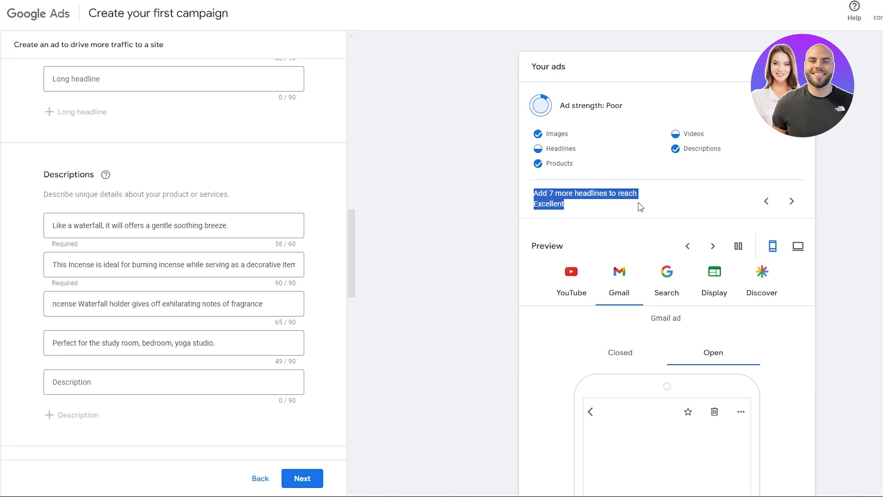
- Review the ad preview, logo requirement, entered texts, optional ad features and further campaign settings
scroll(577, 120, down, 3)
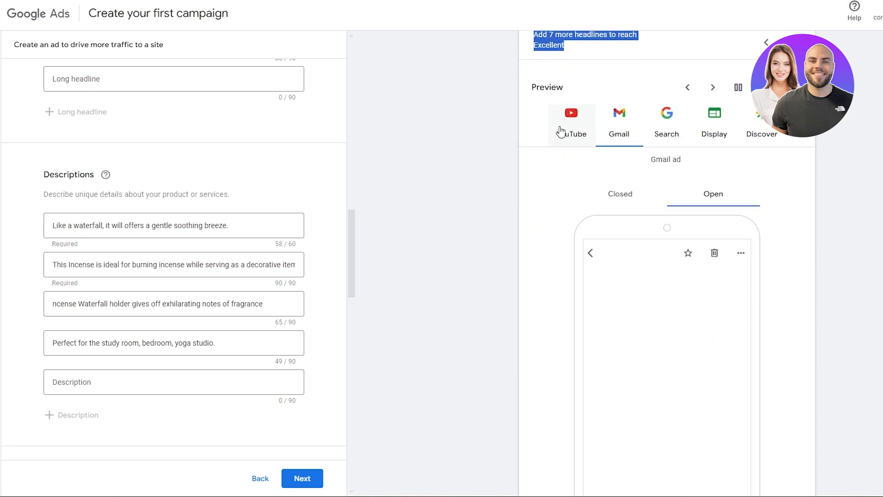
scroll(547, 147, down, 4)
scroll(253, 265, down, 5)
scroll(254, 265, down, 8)
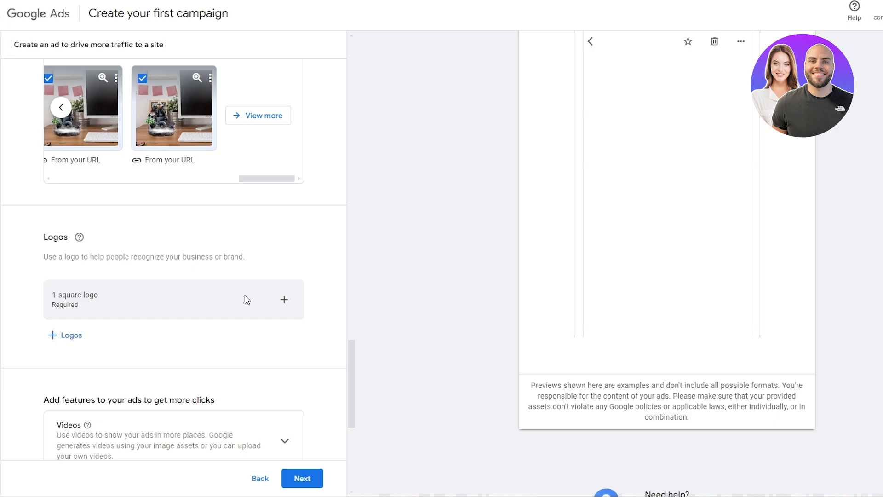
scroll(274, 269, down, 6)
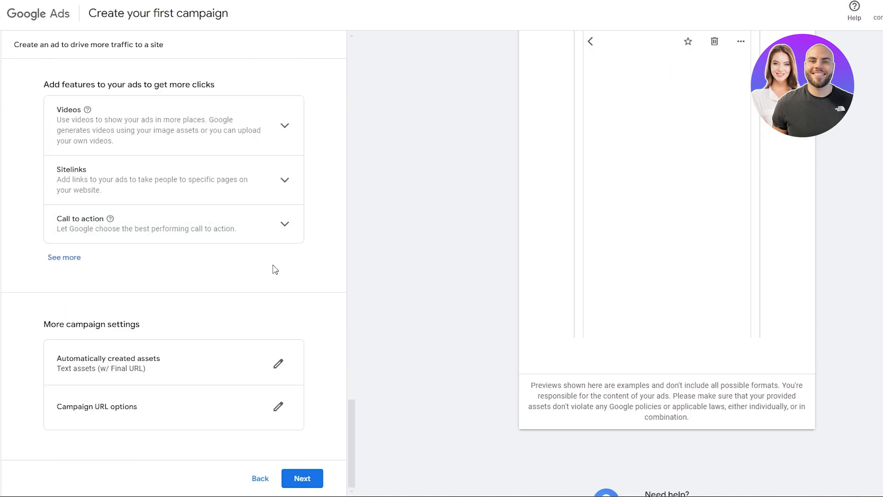
scroll(276, 272, up, 12)
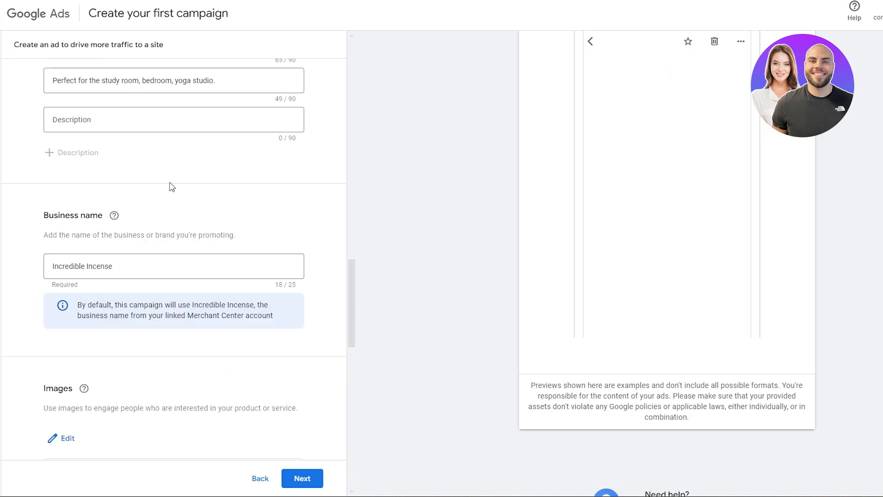
scroll(109, 289, up, 15)
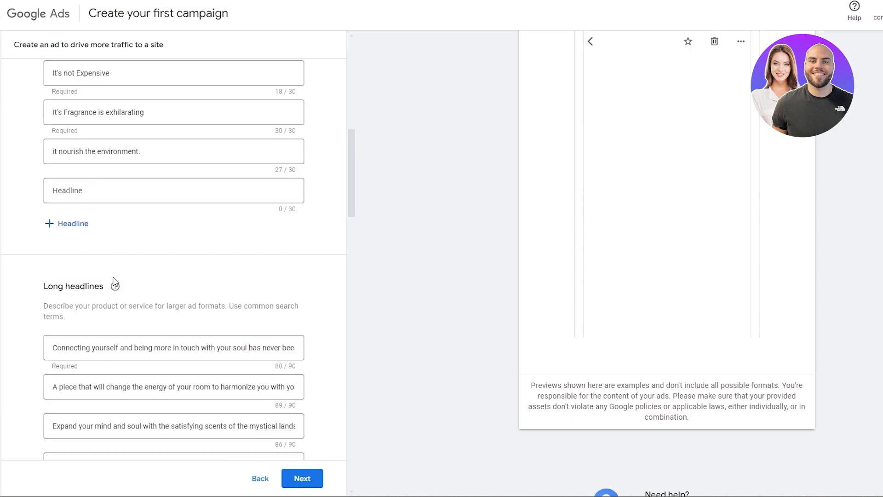
scroll(124, 291, up, 2)
scroll(124, 290, down, 20)
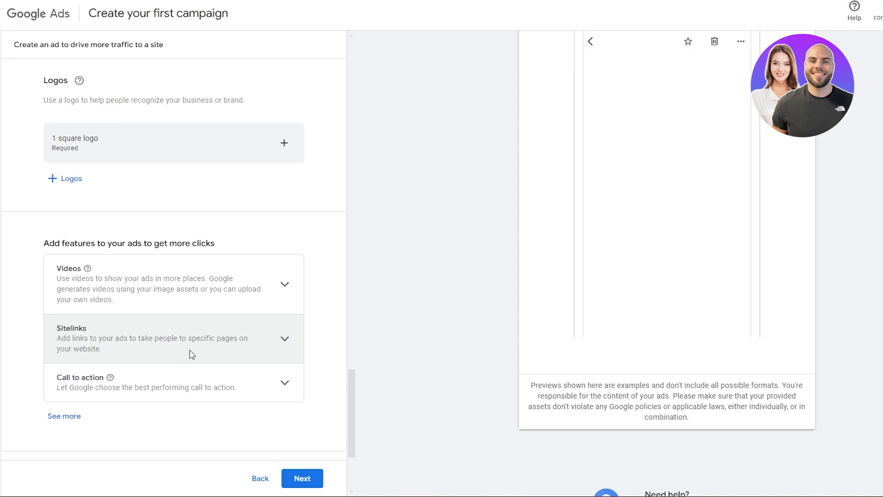
scroll(189, 350, down, 1)
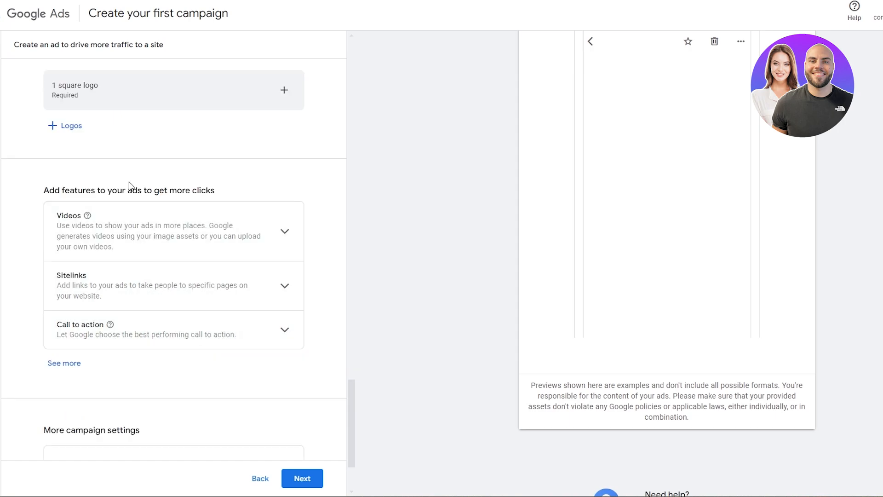
scroll(173, 203, down, 2)
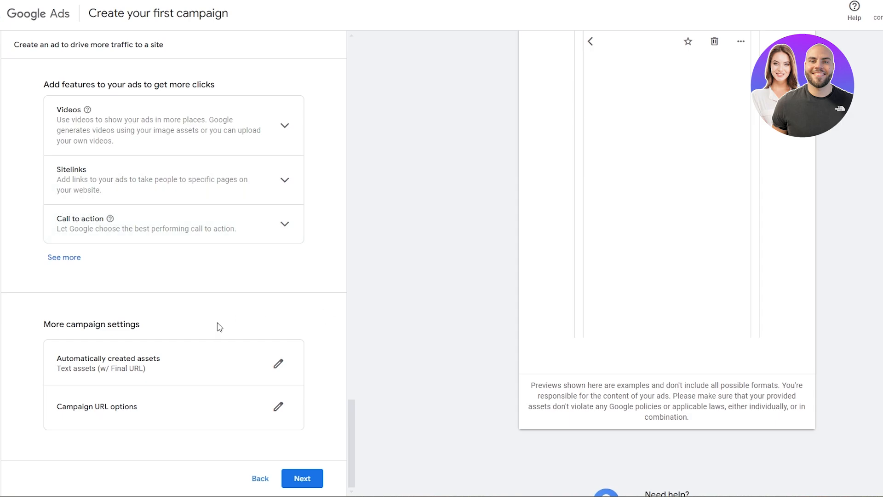
- Try to continue past the ad creation stage and go to the required square logo entry
click(316, 483)
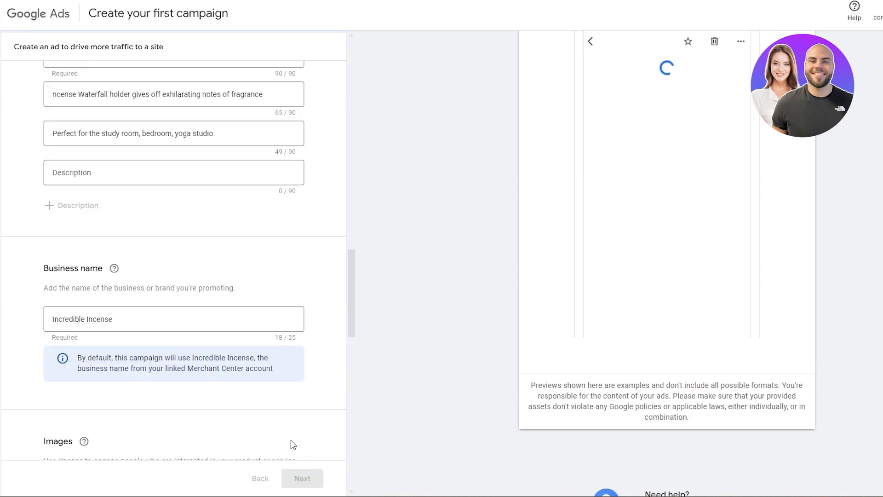
mouse_move(2, 102)
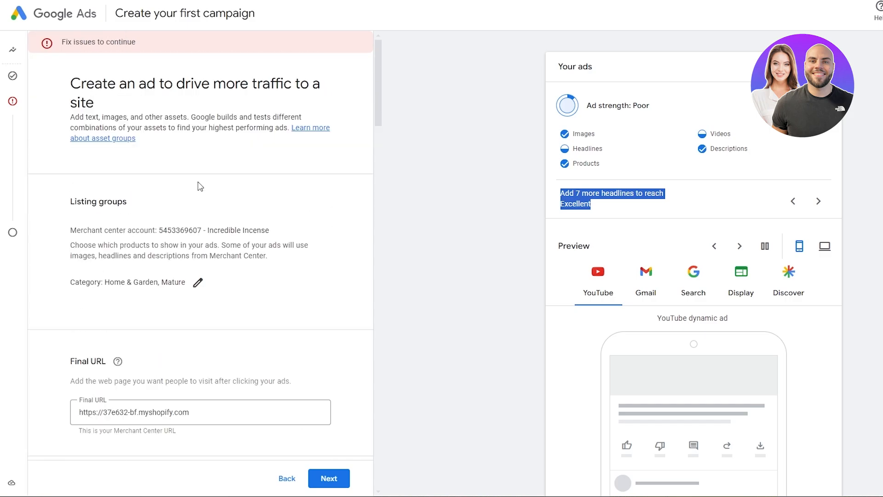
scroll(199, 186, down, 20)
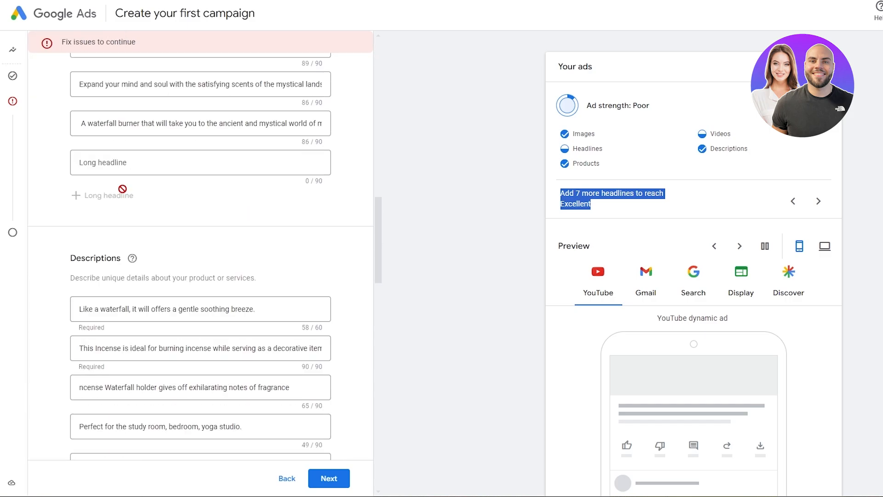
scroll(96, 186, down, 10)
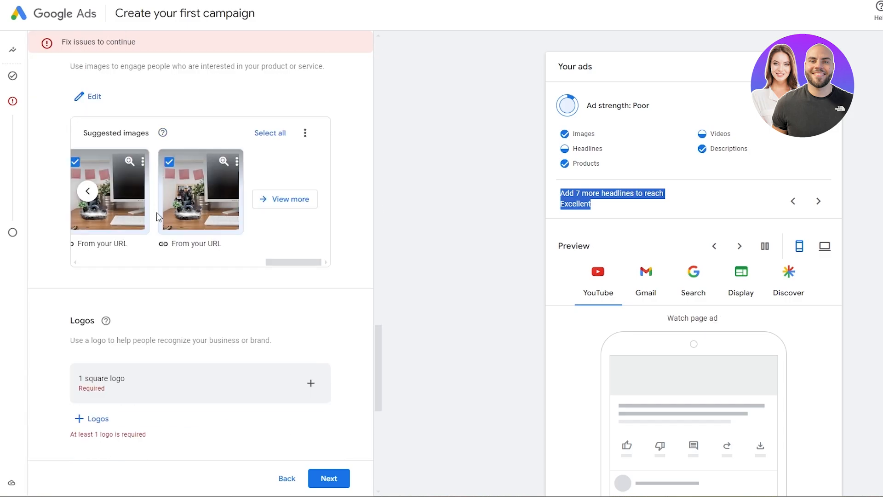
scroll(86, 223, down, 1)
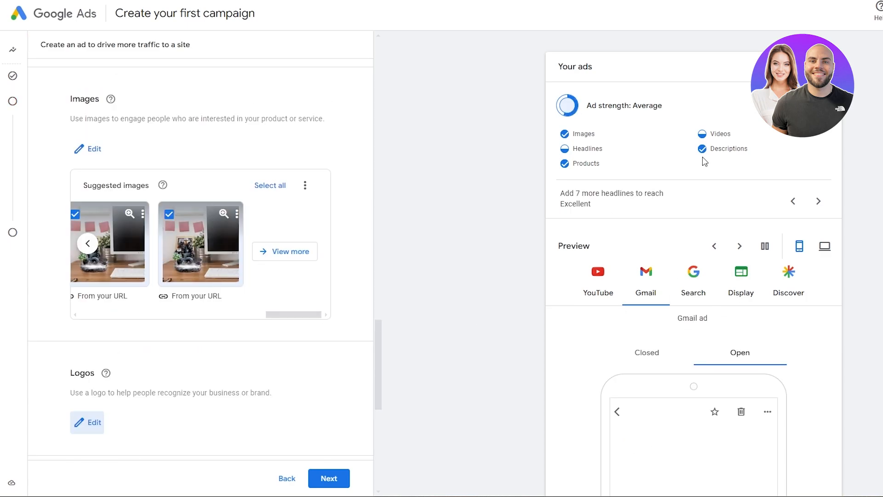
- Check the updated ad strength rating and the videos item in its checklist
scroll(655, 155, up, 3)
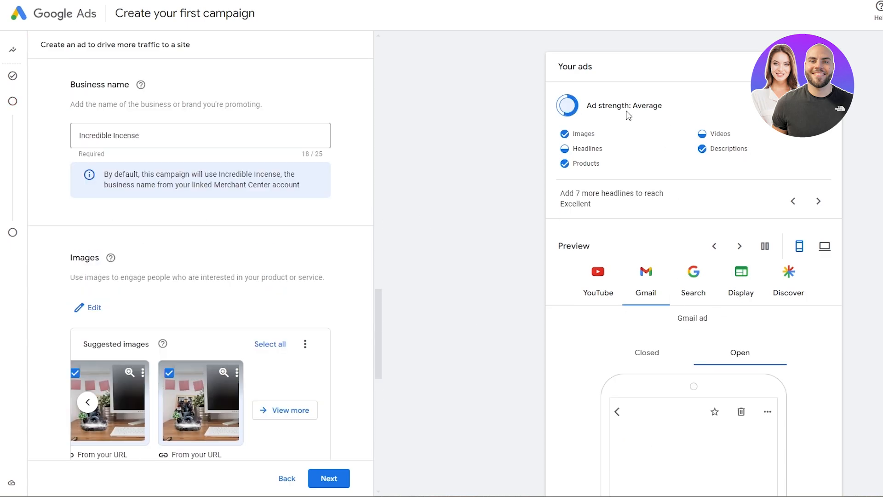
drag(634, 108, 670, 110)
drag(711, 137, 736, 141)
- Look at the YouTube video sources available for the ad and close the chooser without adding a video
scroll(604, 202, down, 5)
scroll(255, 283, down, 8)
scroll(255, 283, down, 1)
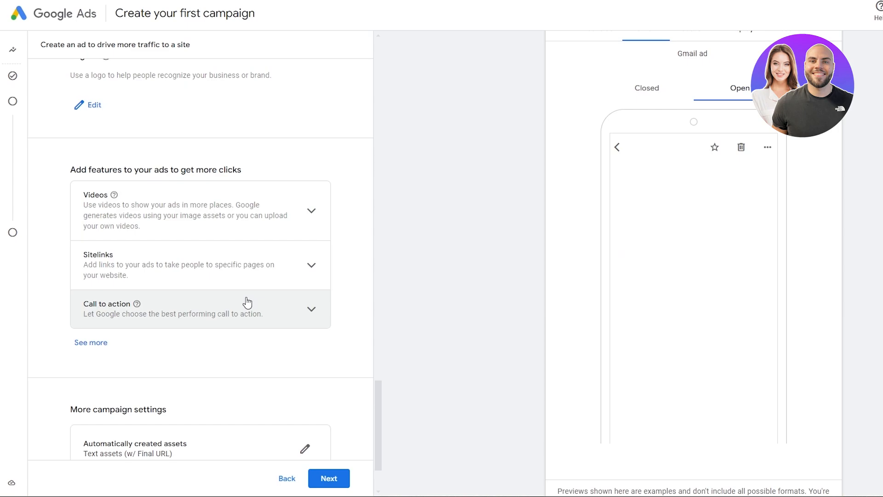
click(306, 211)
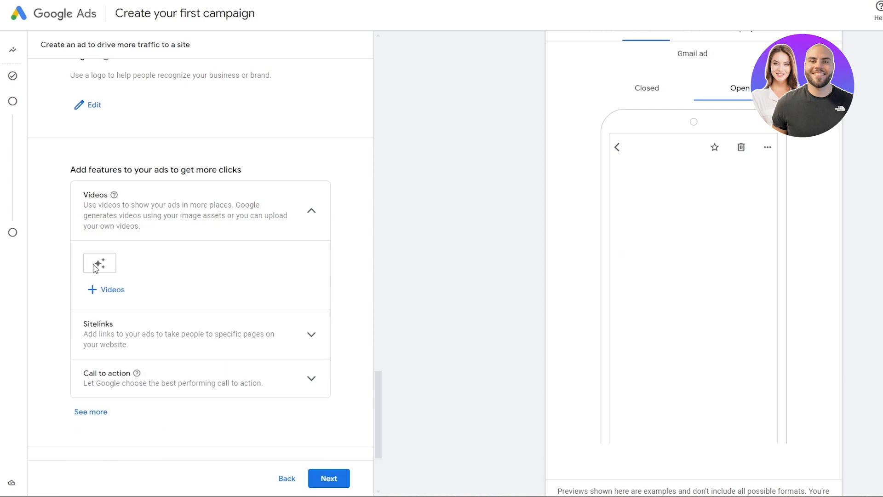
click(103, 293)
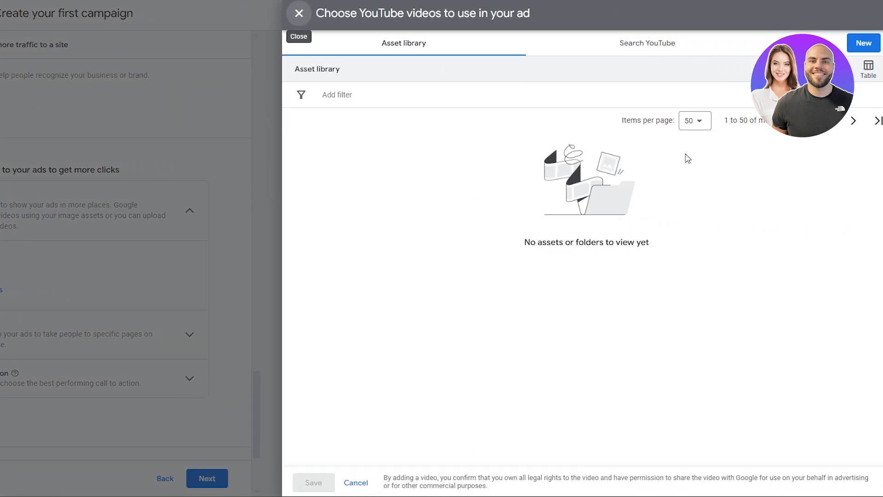
click(750, 43)
click(548, 53)
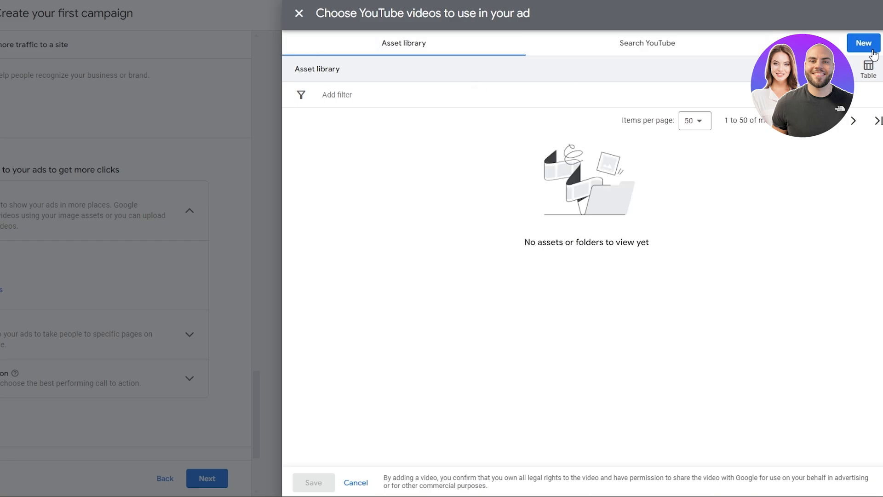
click(300, 14)
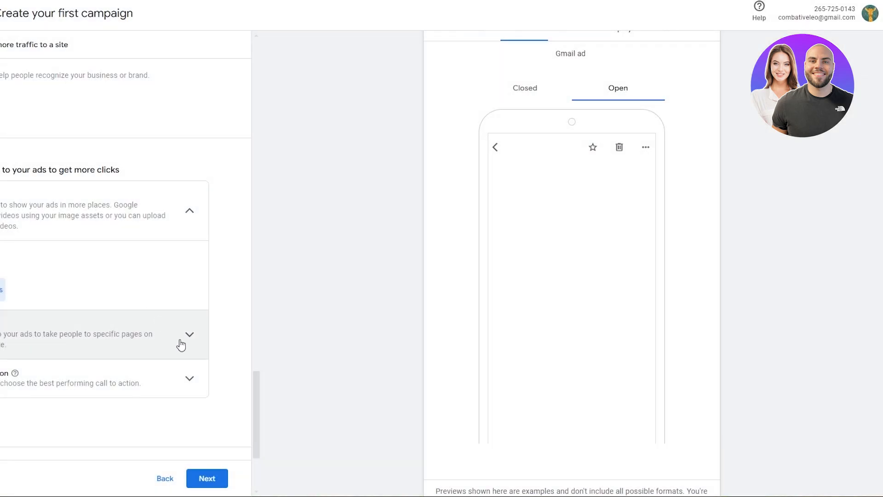
- Set the ad's call to action to Get quote and continue to the bid strategy stage
click(183, 341)
click(231, 265)
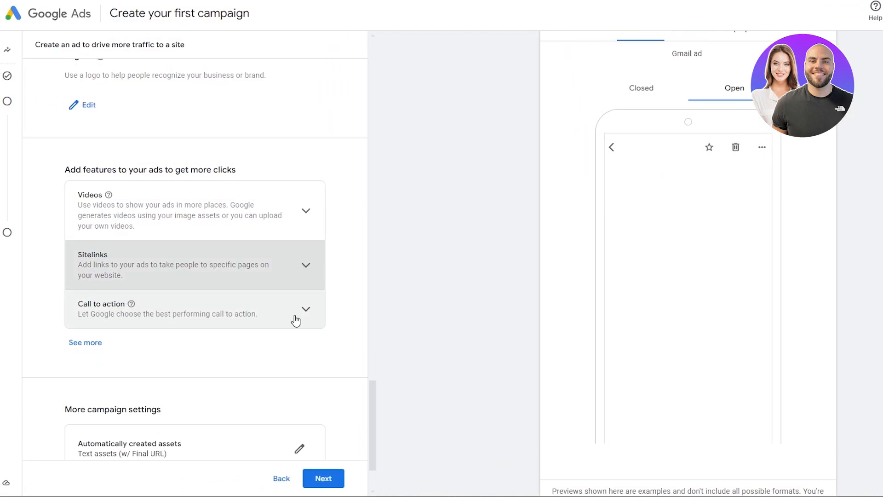
click(226, 312)
click(303, 361)
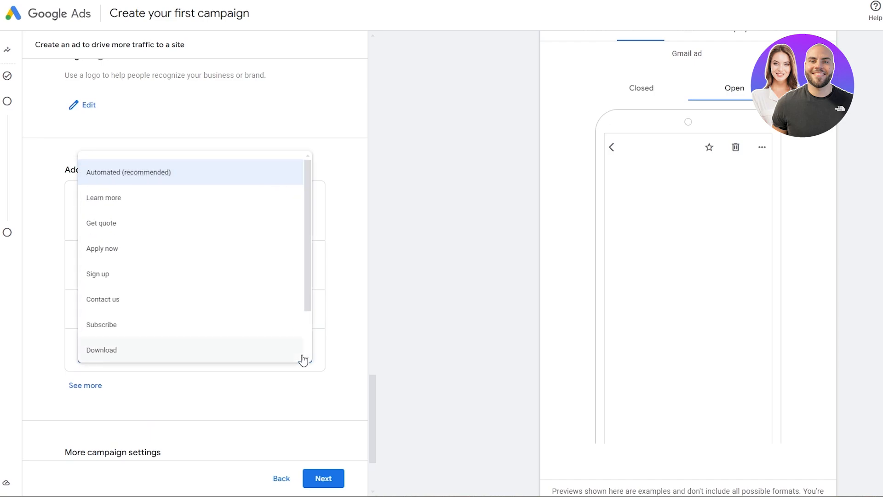
click(202, 223)
scroll(143, 396, down, 3)
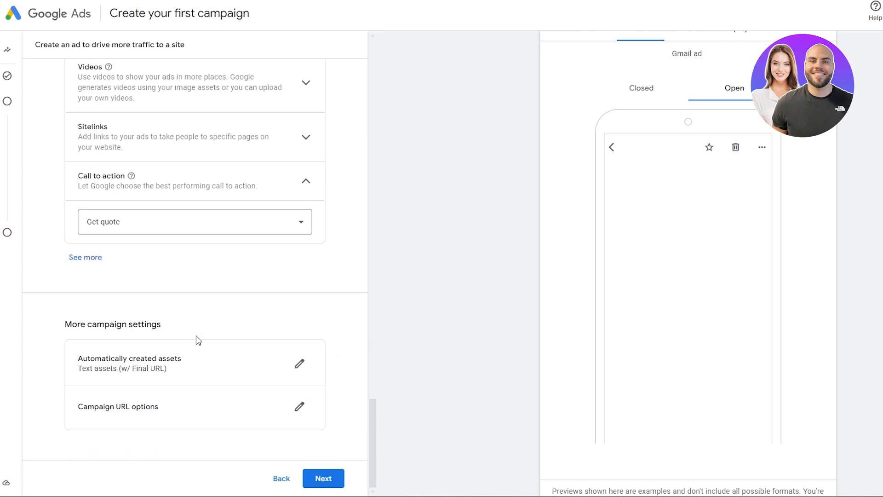
click(312, 477)
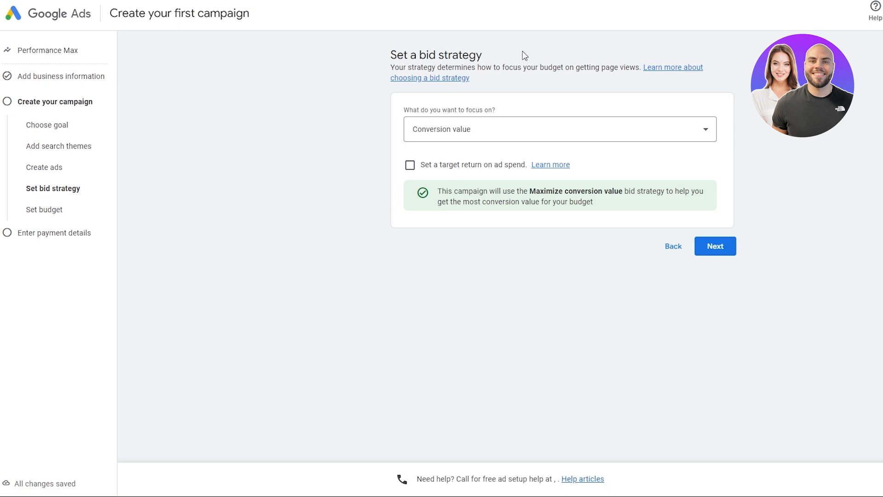
- Keep Conversion value as the bid strategy focus and enable a target return on ad spend
drag(401, 56, 498, 58)
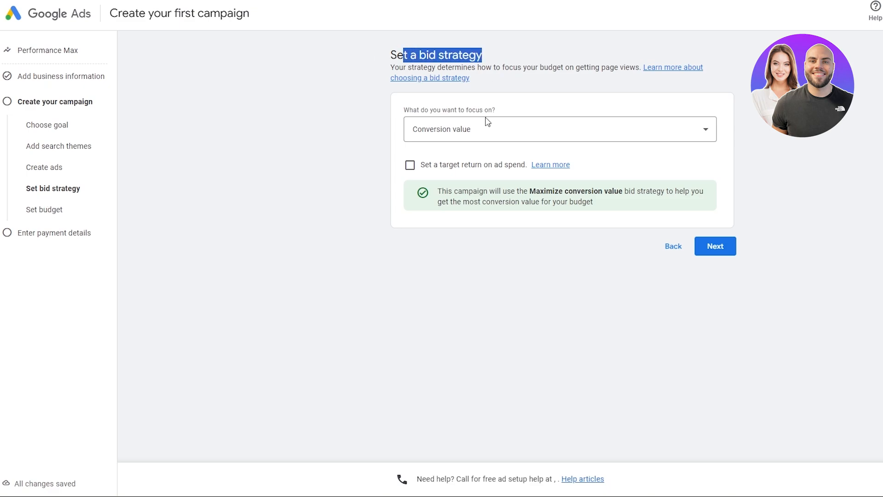
click(501, 137)
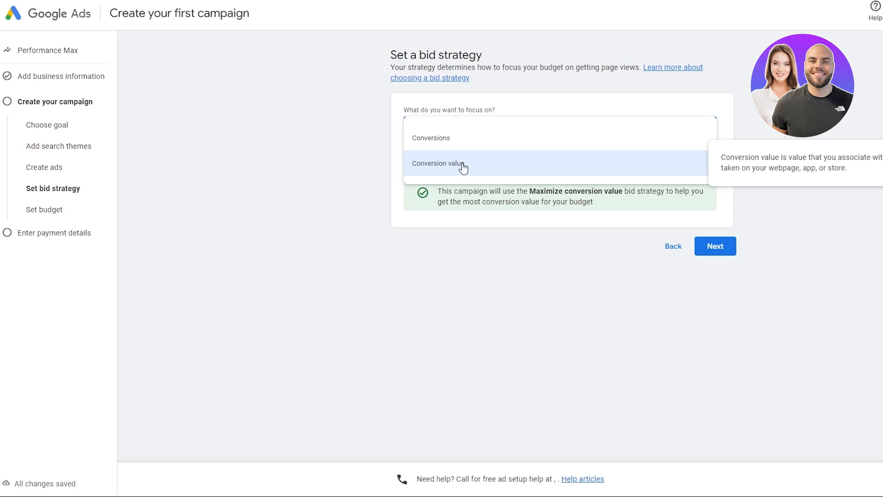
click(414, 165)
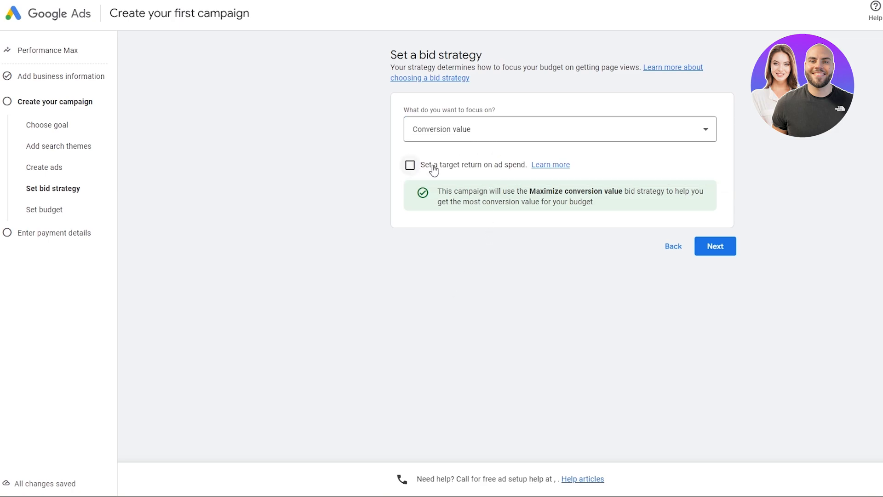
click(433, 171)
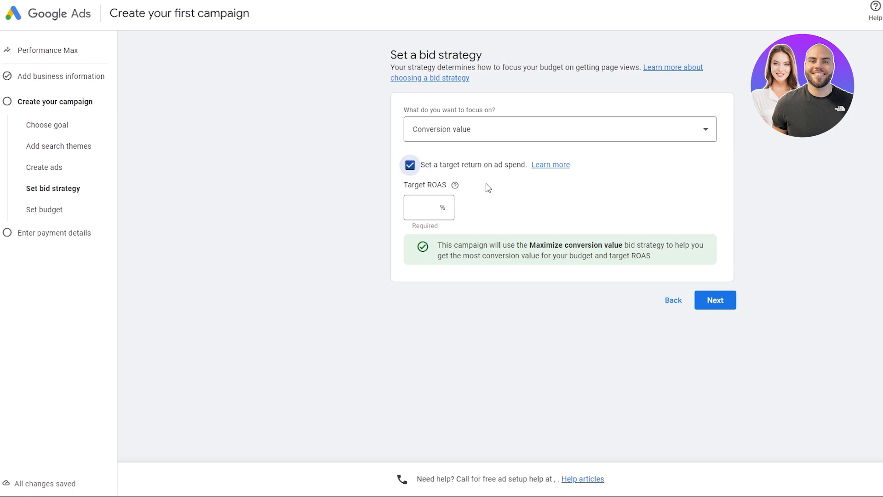
- Change the bid strategy focus to Conversions and enable a target cost per action
click(492, 135)
click(492, 138)
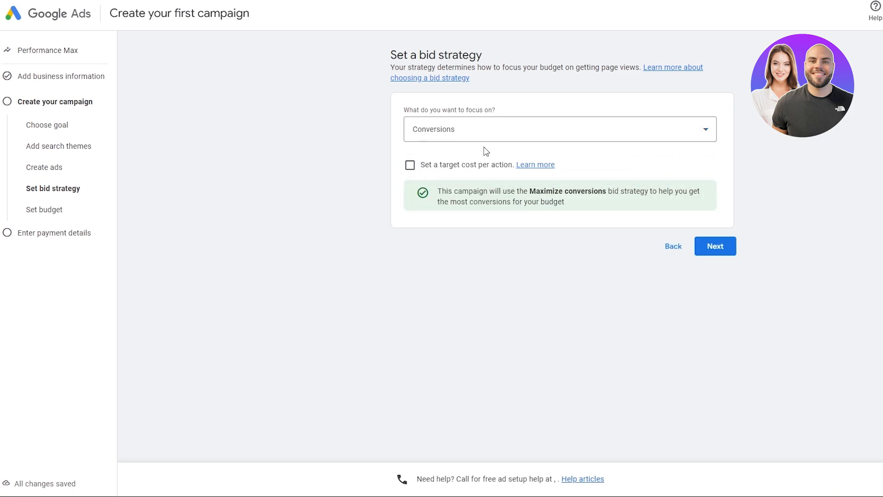
click(454, 167)
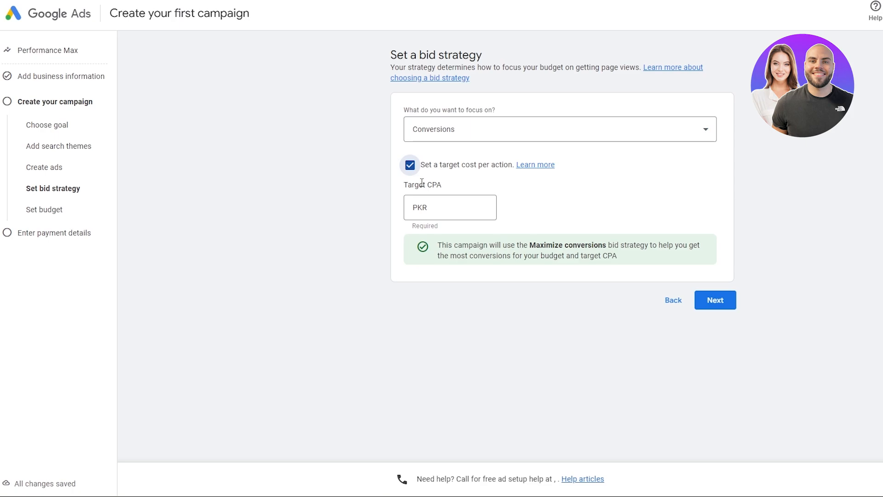
- Set the target CPA to PKR 2777 and continue to the budget stage
drag(426, 188, 445, 191)
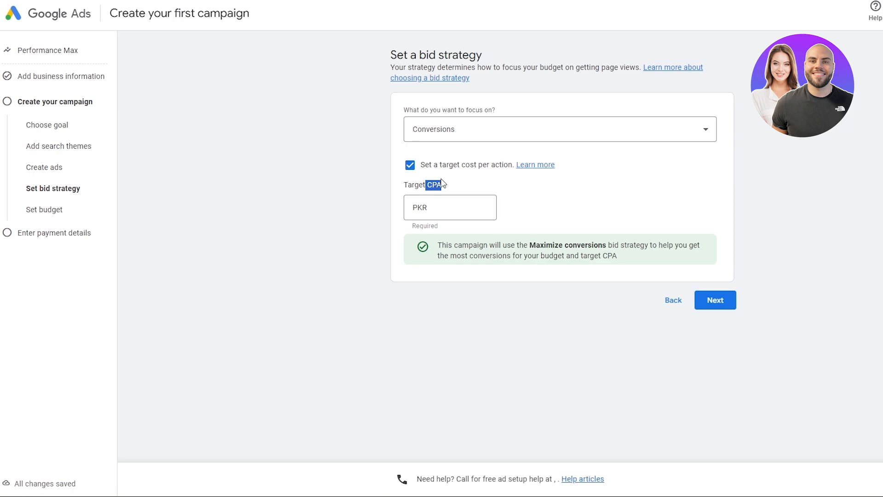
click(565, 223)
click(711, 305)
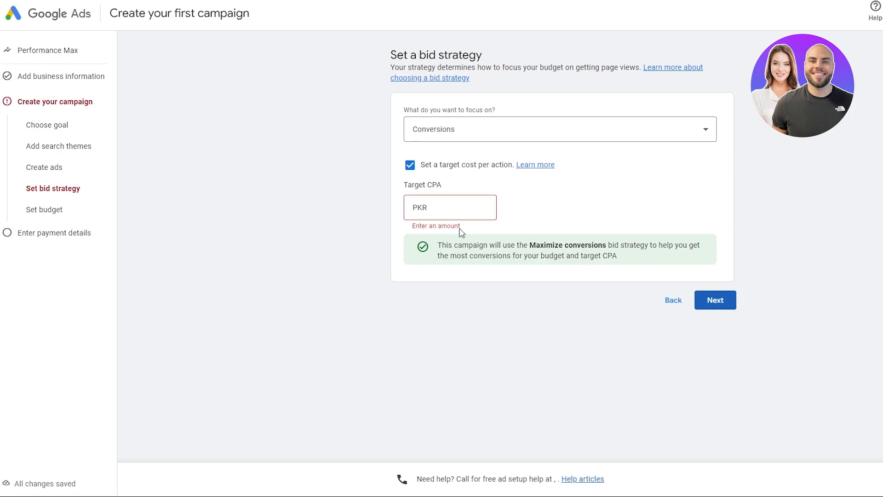
click(430, 210)
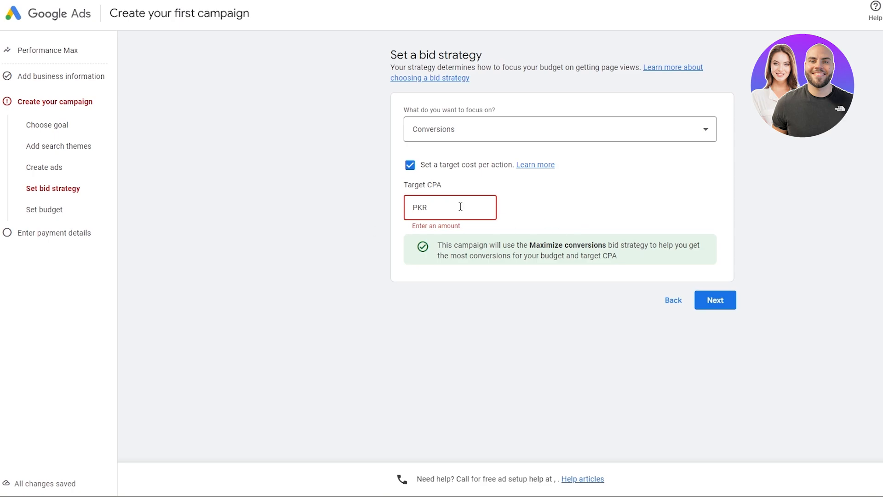
text(2777)
click(719, 305)
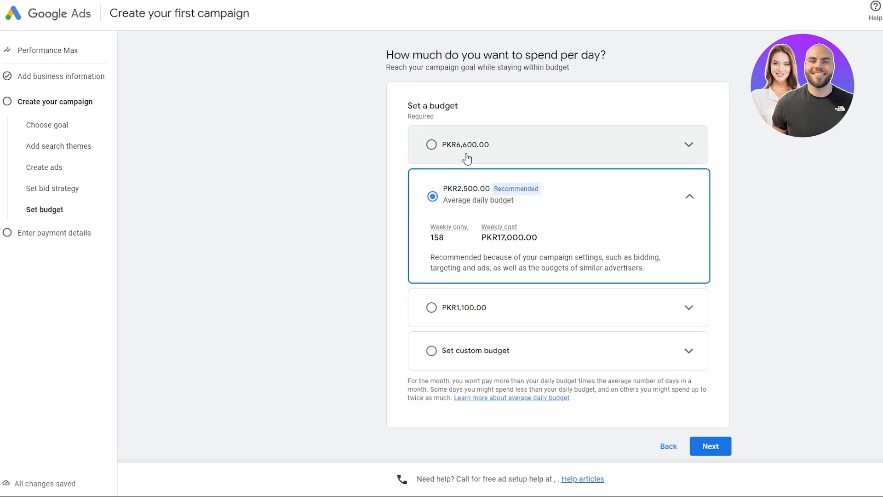
- Keep the recommended average daily budget of PKR2,500.00 and continue to the payment details stage
drag(416, 107, 481, 110)
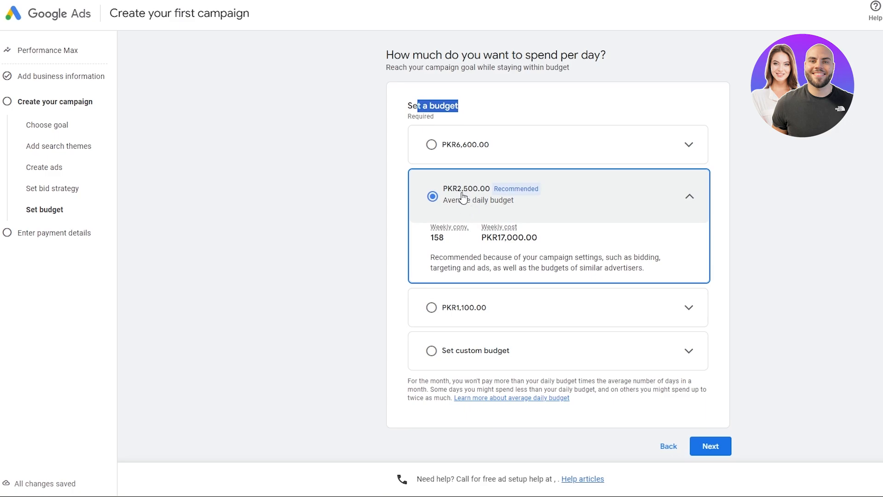
double_click(507, 237)
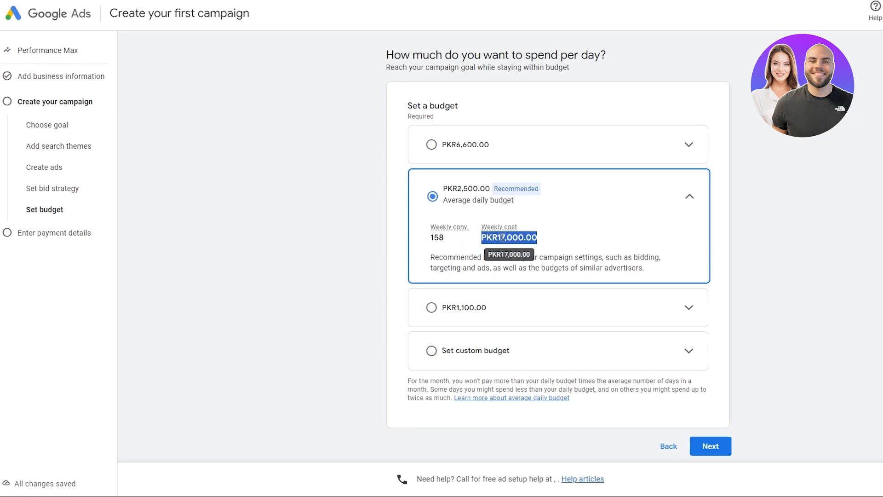
scroll(596, 369, down, 1)
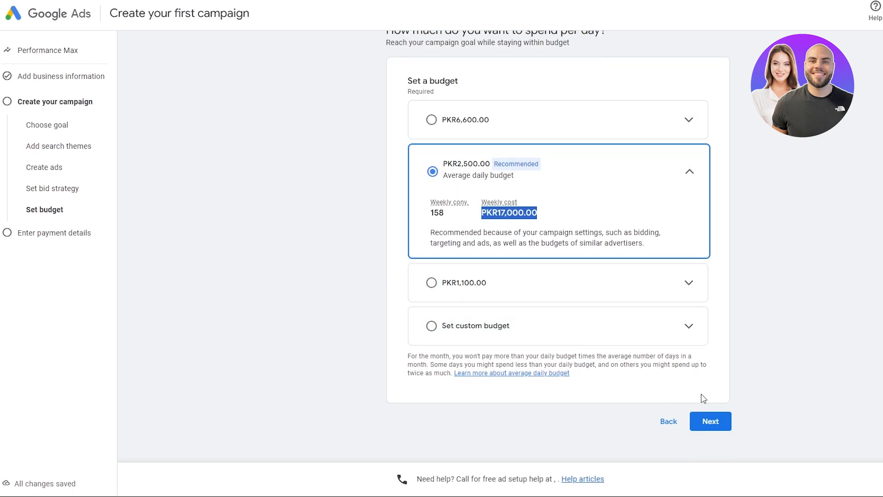
click(712, 422)
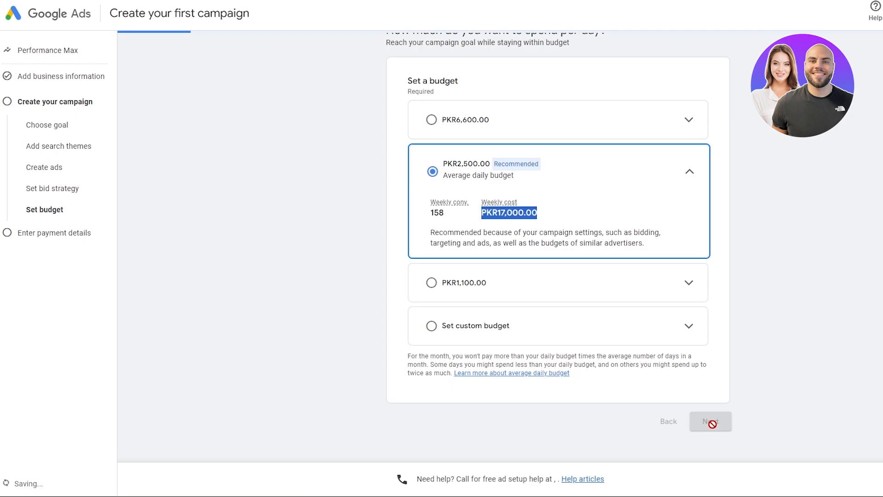
scroll(708, 406, up, 1)
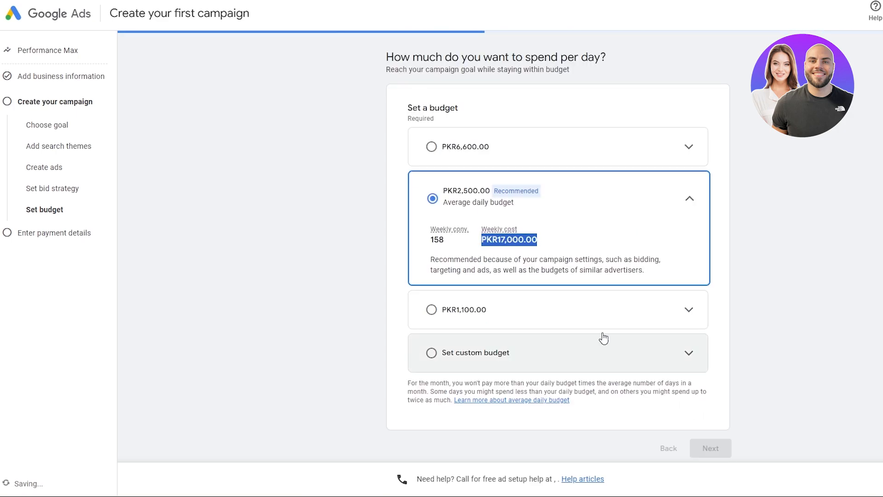